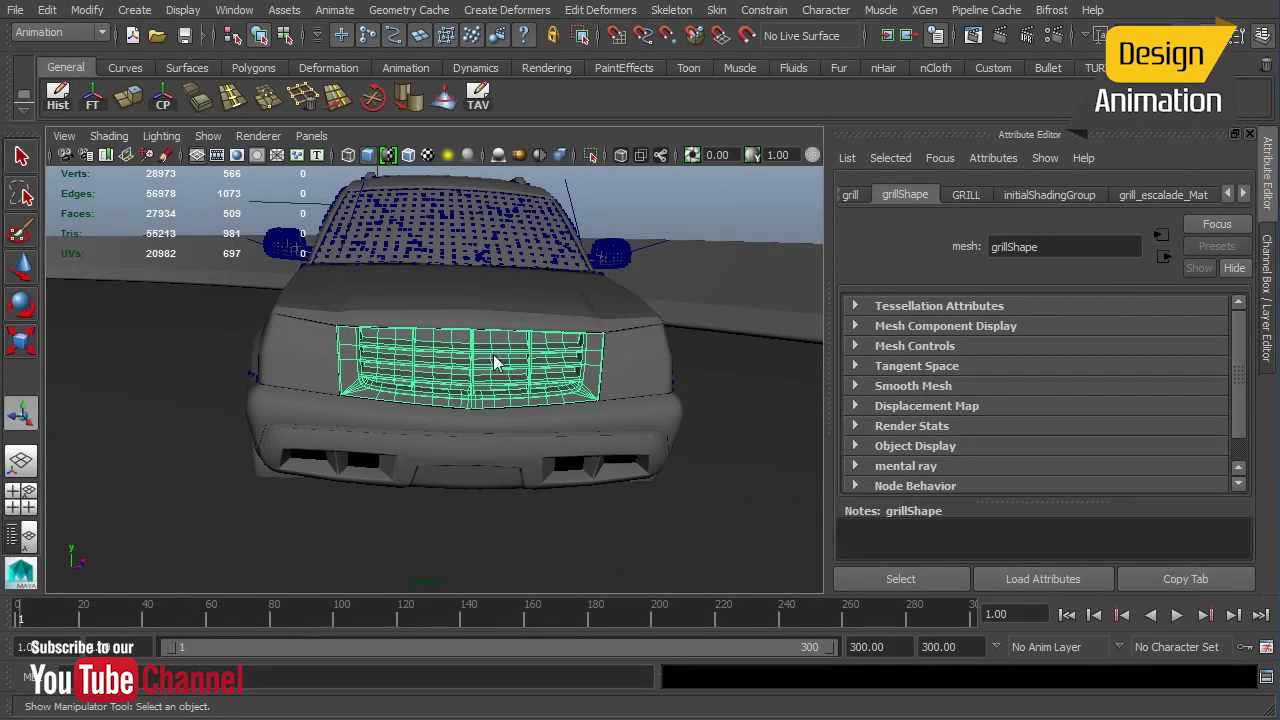
Detach all vertices of the front grill mesh so its faces separate, and return it to object mode
{"action": "left_click", "coordinate": [70, 34]}
{"action": "left_click", "coordinate": [56, 61]}
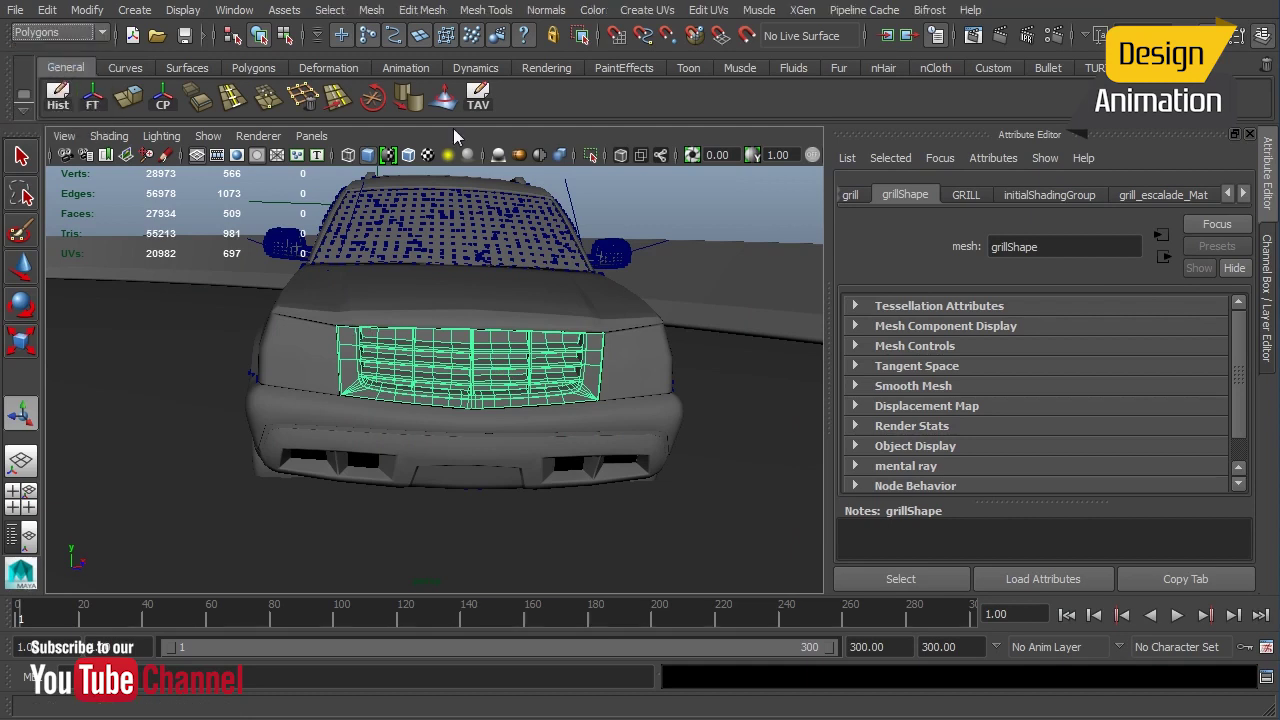
{"action": "right_click_drag", "start_coordinate": [476, 376], "coordinate": [412, 383]}
{"action": "left_click_drag", "start_coordinate": [300, 295], "coordinate": [684, 471]}
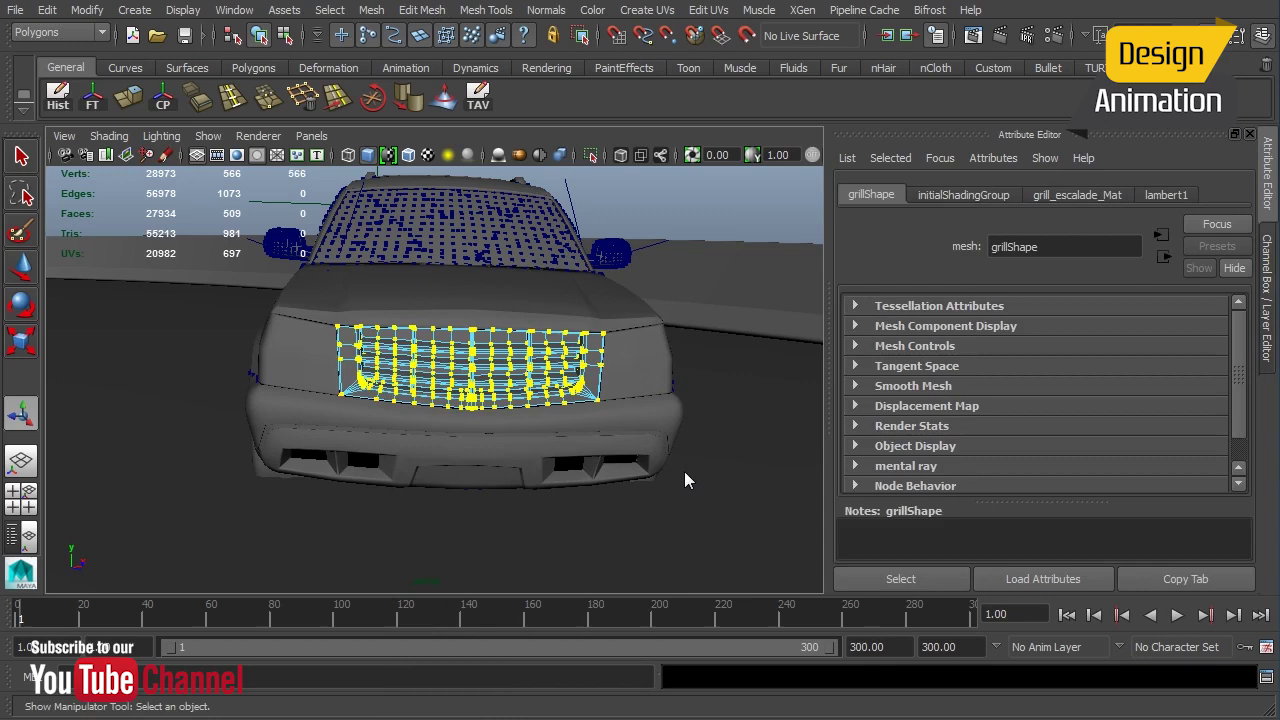
{"action": "left_click", "coordinate": [423, 12]}
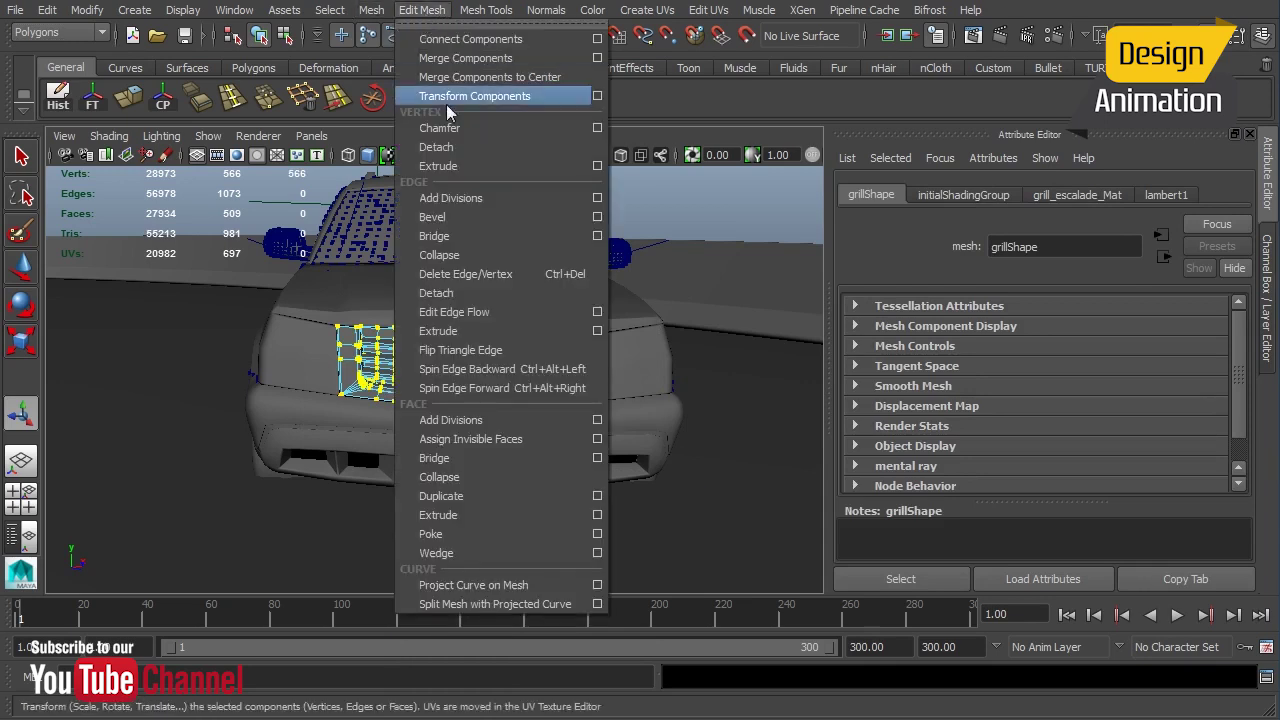
{"action": "left_click", "coordinate": [453, 147]}
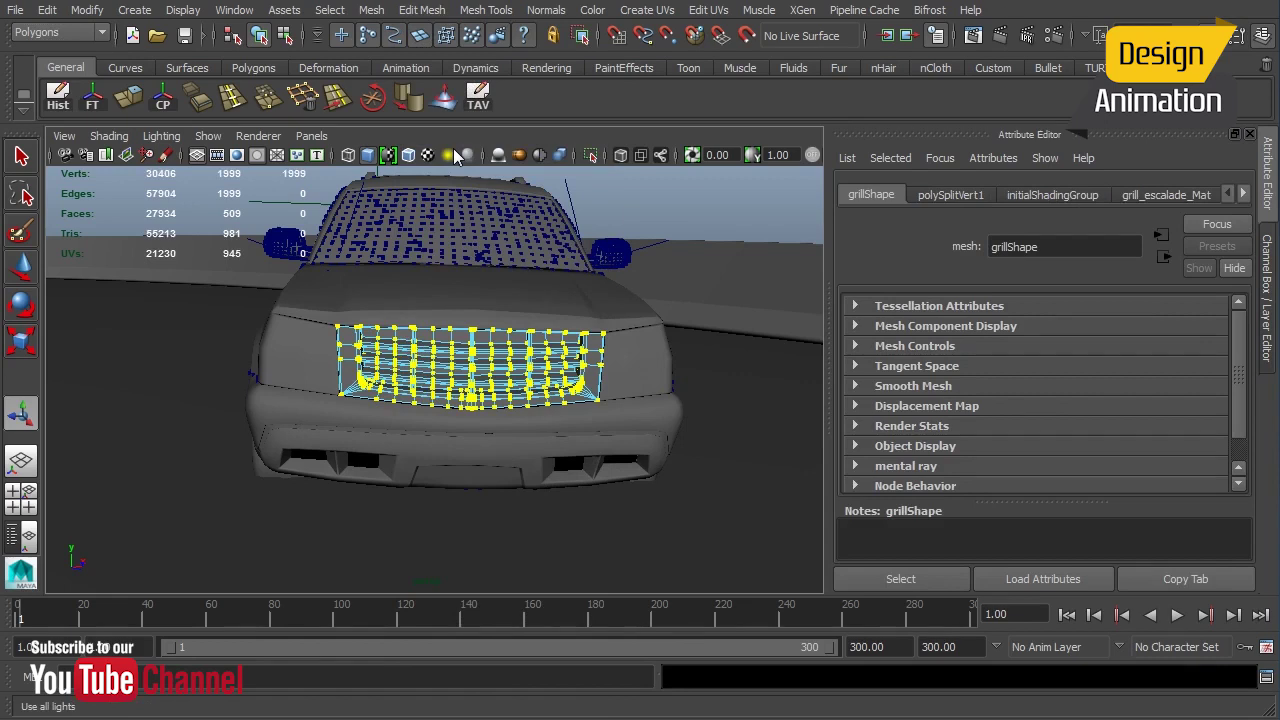
{"action": "left_click", "coordinate": [1268, 288]}
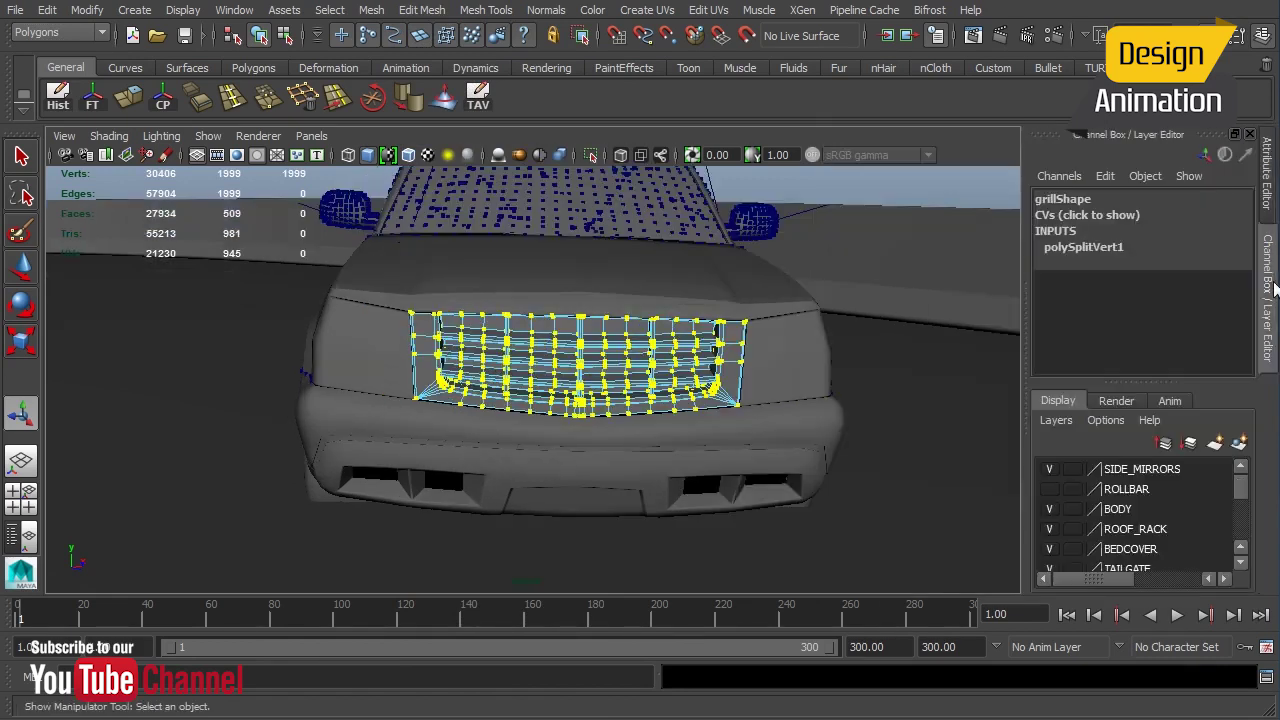
{"action": "right_click_drag", "start_coordinate": [612, 358], "coordinate": [632, 358]}
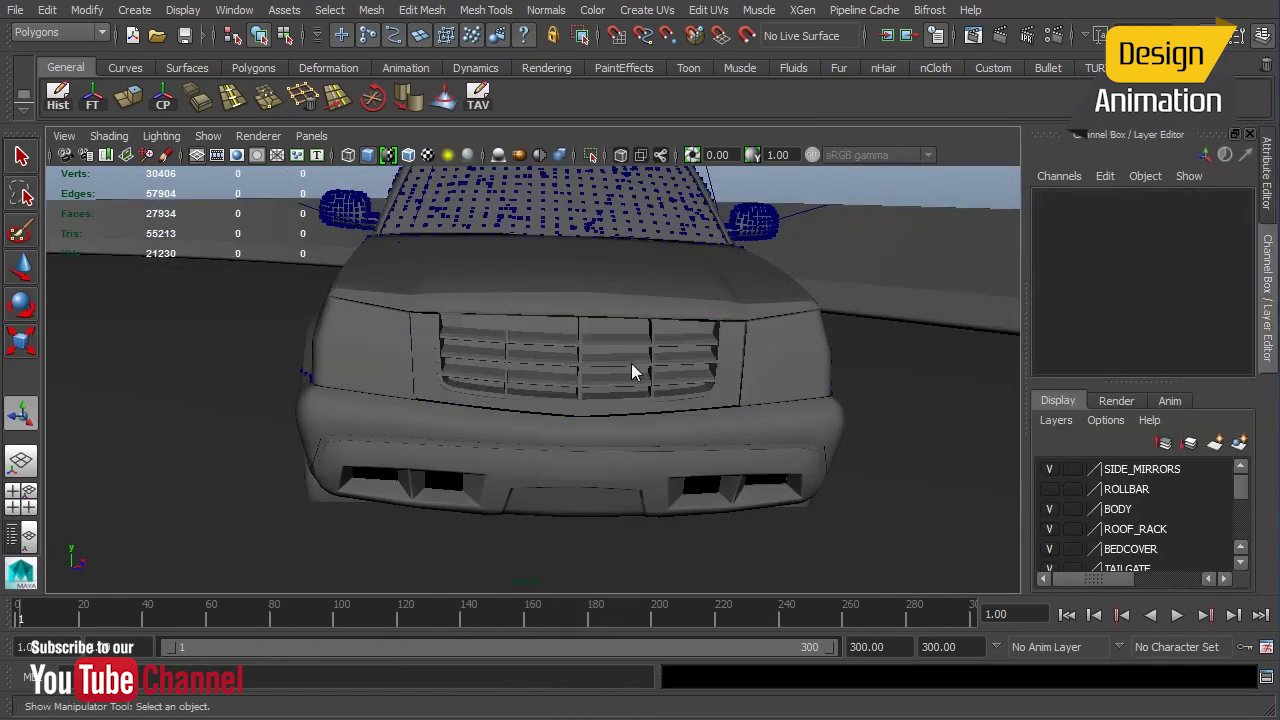
Test the grill's separation by moving one face beside its slats away from the mesh, and undo the move
{"action": "left_click", "coordinate": [570, 372]}
{"action": "left_click_drag", "start_coordinate": [570, 372], "coordinate": [583, 404], "text": "alt"}
{"action": "right_click_drag", "start_coordinate": [583, 404], "coordinate": [797, 417], "text": "alt"}
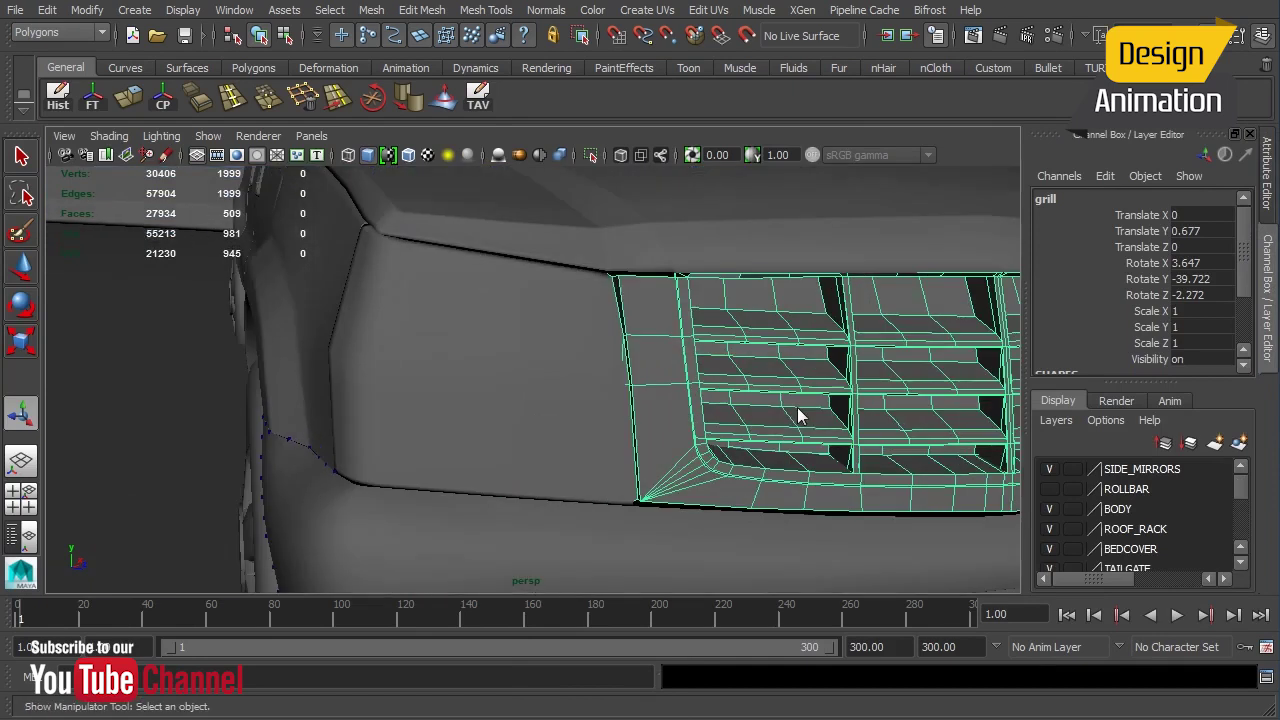
{"action": "right_click_drag", "start_coordinate": [645, 353], "coordinate": [650, 410]}
{"action": "left_click", "coordinate": [662, 376]}
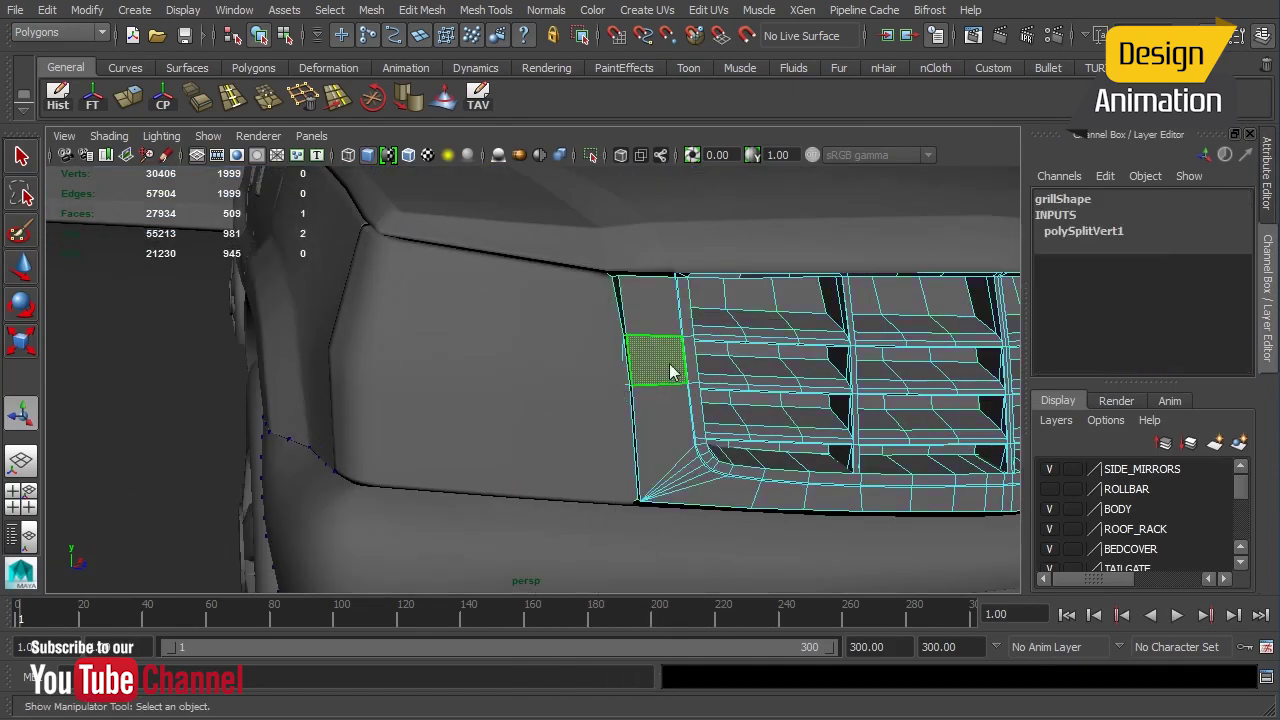
{"action": "key", "text": "w"}
{"action": "left_click_drag", "start_coordinate": [670, 372], "coordinate": [776, 365]}
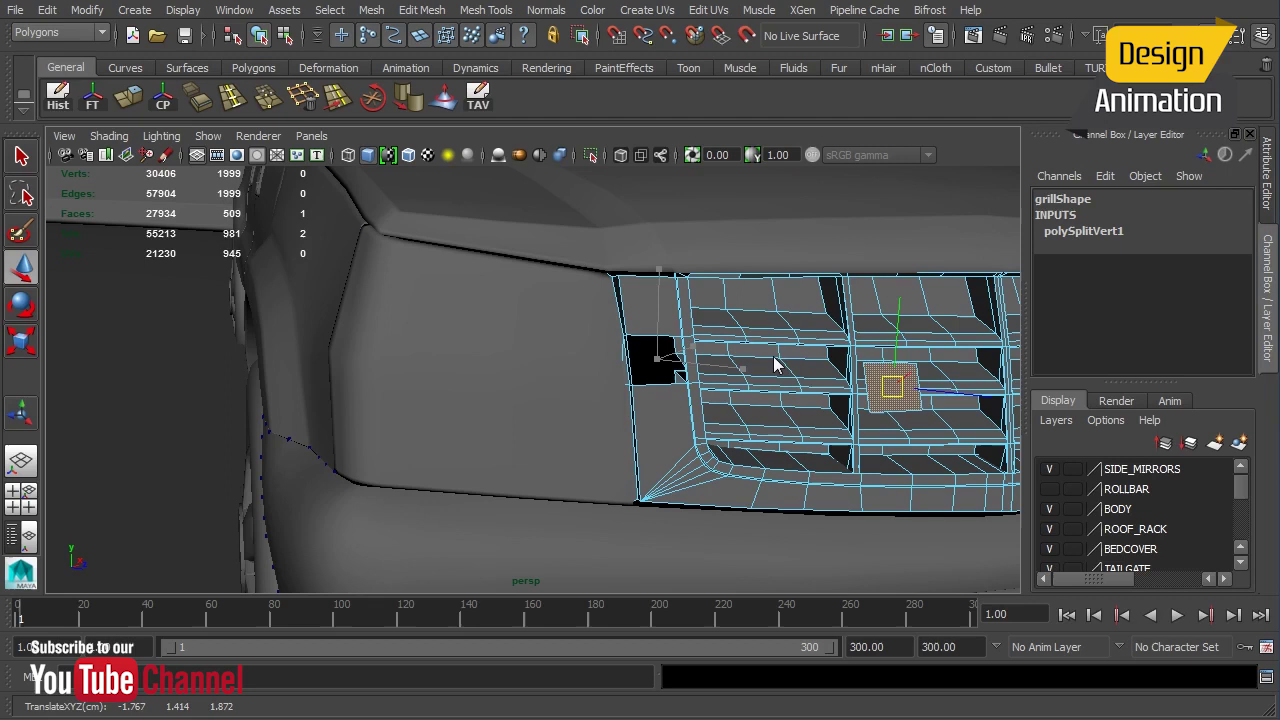
{"action": "key", "text": "ctrl+z"}
{"action": "key", "text": "ctrl+z"}
{"action": "key", "text": "ctrl+z"}
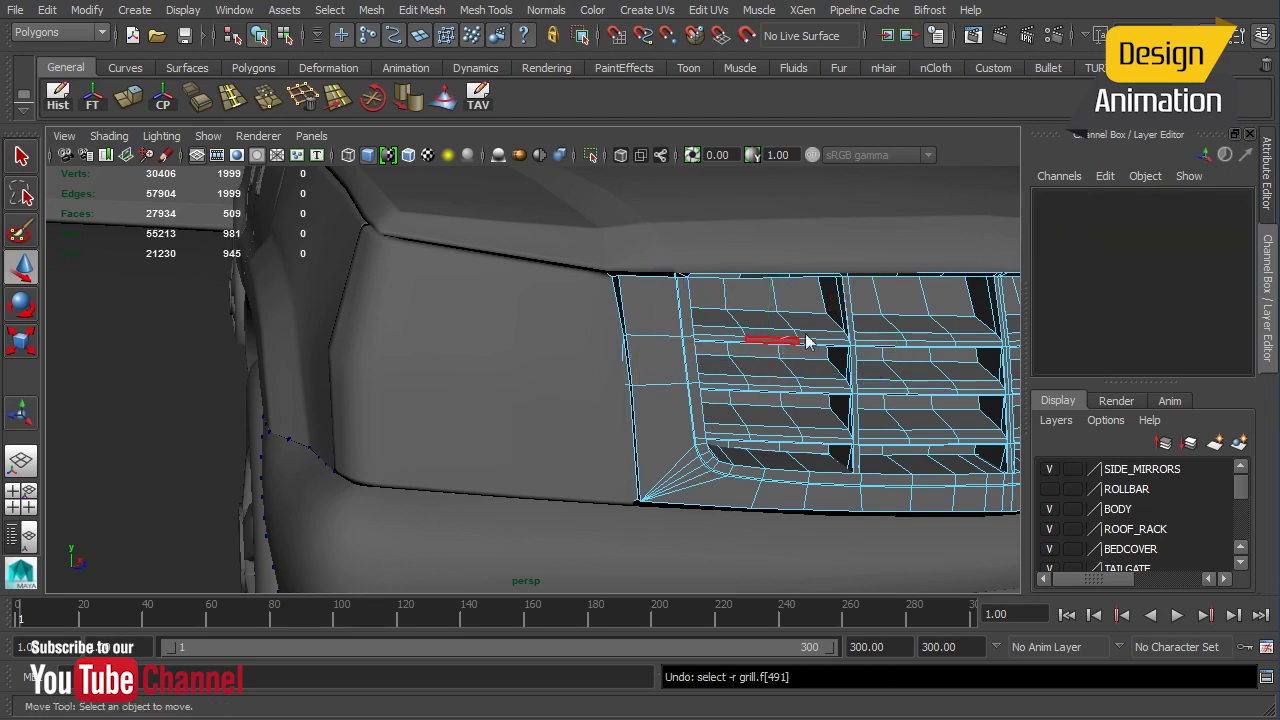
Select the whole grill object and delete its construction history
{"action": "right_click_drag", "start_coordinate": [808, 342], "coordinate": [849, 276]}
{"action": "right_click_drag", "start_coordinate": [849, 321], "coordinate": [900, 300]}
{"action": "left_click", "coordinate": [863, 320]}
{"action": "left_click_drag", "start_coordinate": [863, 320], "coordinate": [700, 340], "text": "alt"}
{"action": "scroll", "coordinate": [1248, 290], "scroll_direction": "down", "scroll_amount": 2}
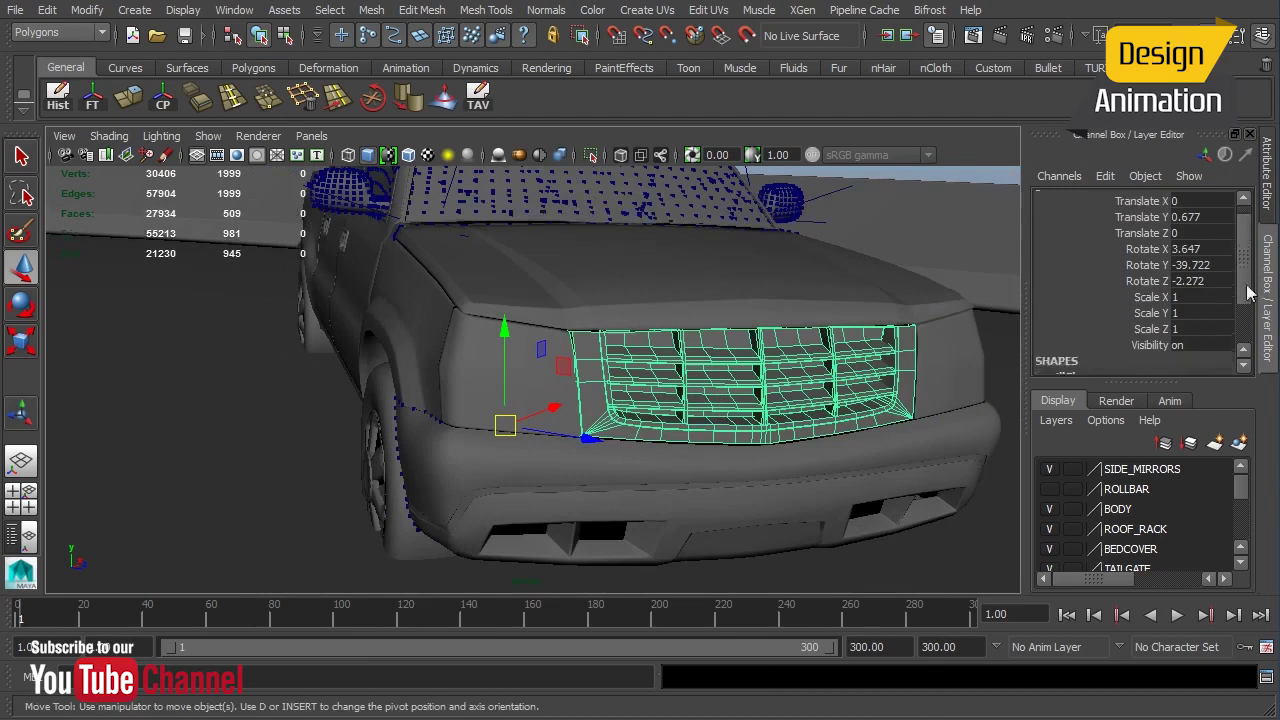
{"action": "scroll", "coordinate": [1248, 290], "scroll_direction": "down", "scroll_amount": 2}
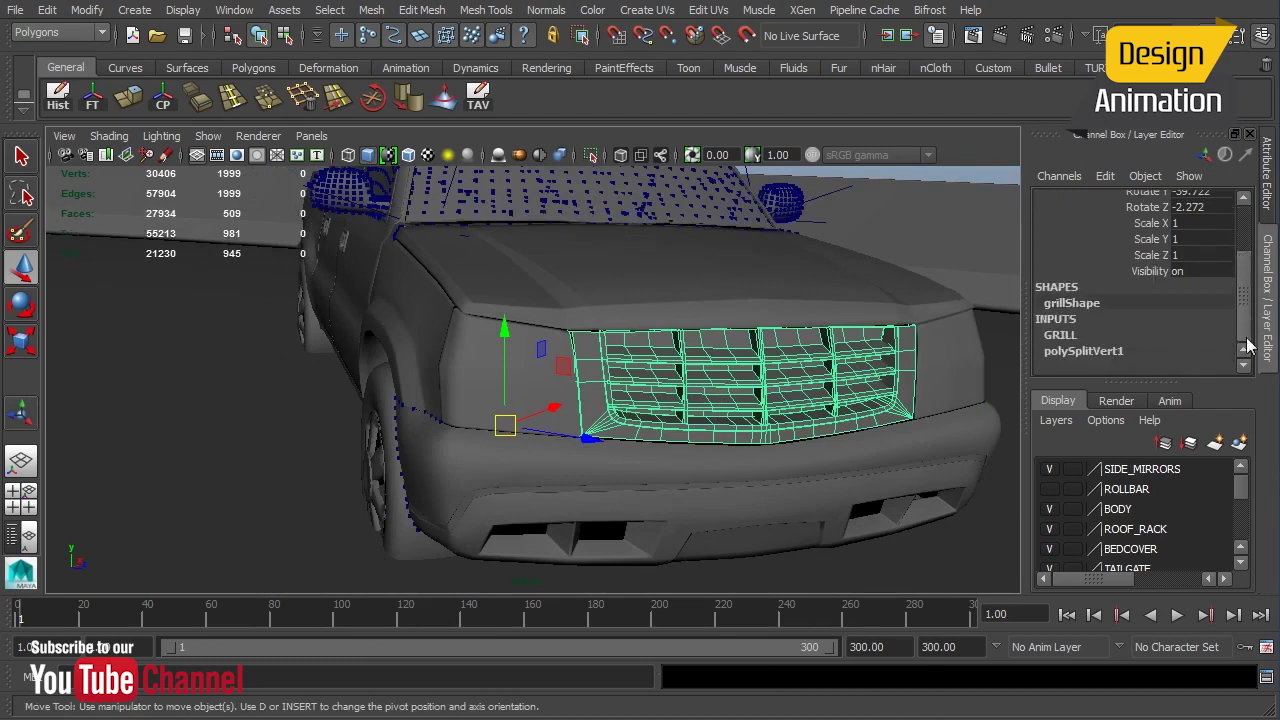
{"action": "left_click", "coordinate": [70, 104]}
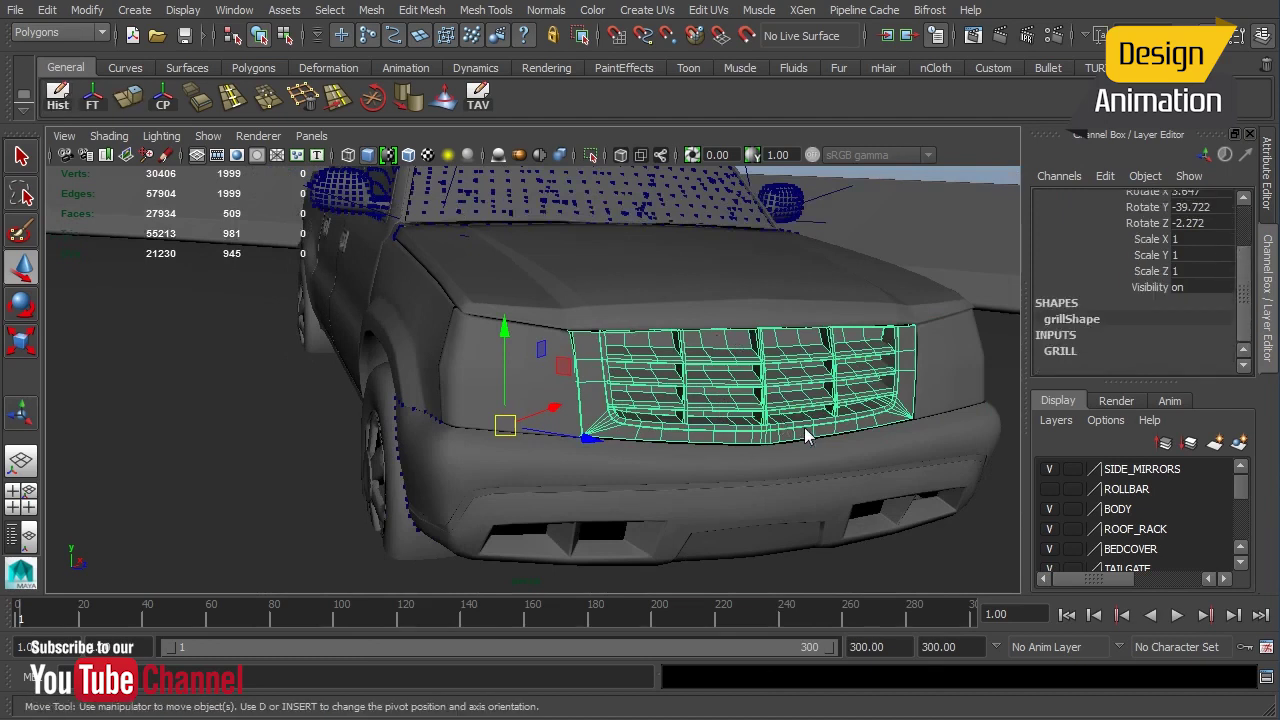
Convert the selected grill into an nCloth object
{"action": "left_click_drag", "start_coordinate": [808, 420], "coordinate": [740, 425], "text": "alt"}
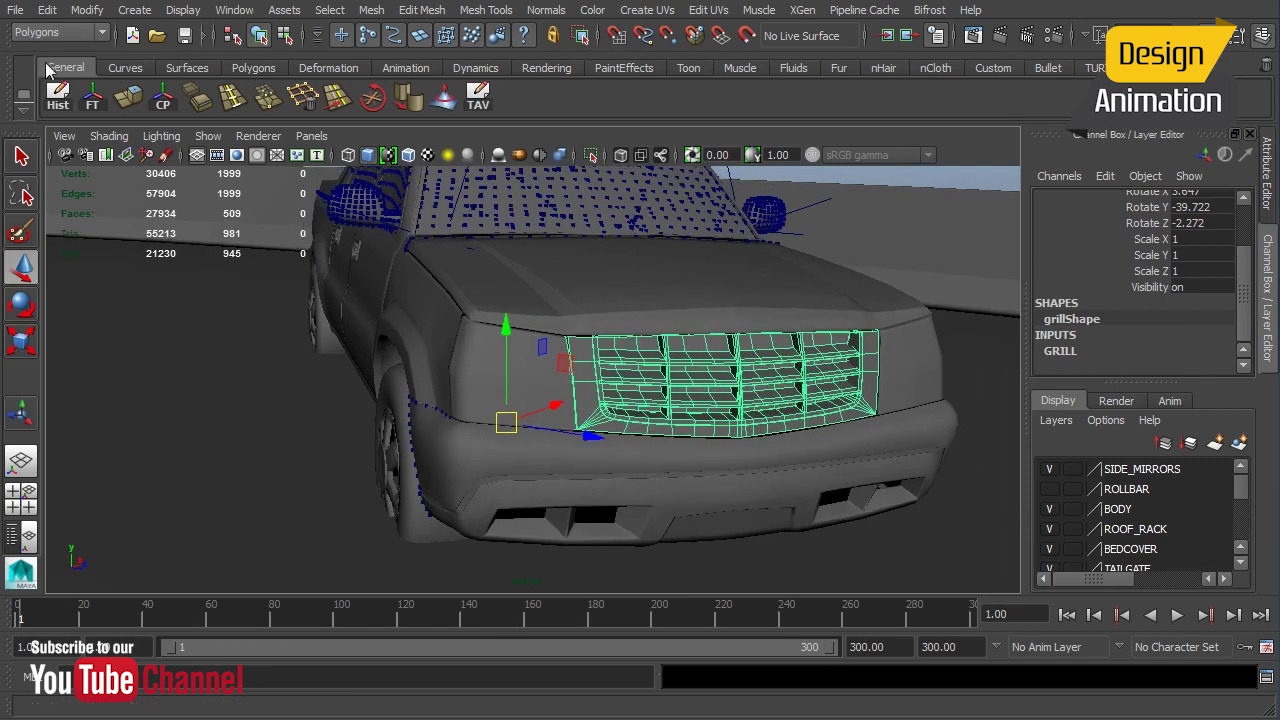
{"action": "left_click", "coordinate": [60, 32]}
{"action": "left_click", "coordinate": [40, 117]}
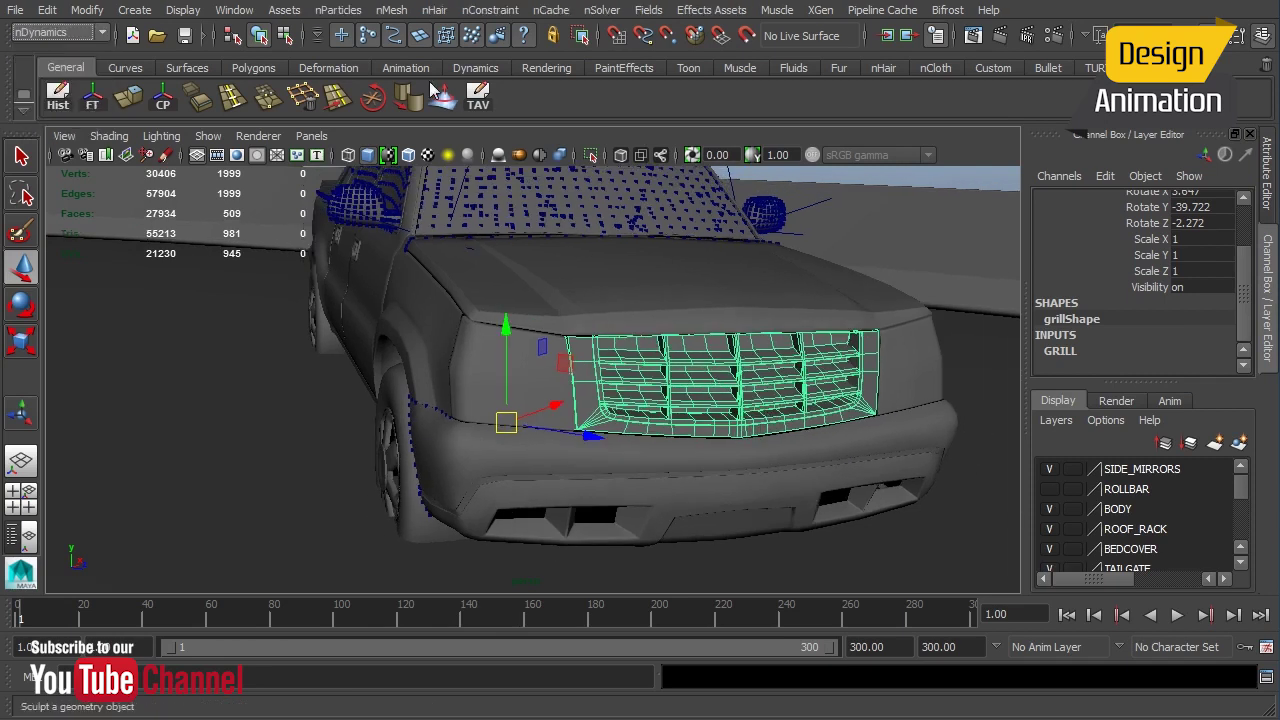
{"action": "left_click", "coordinate": [400, 12]}
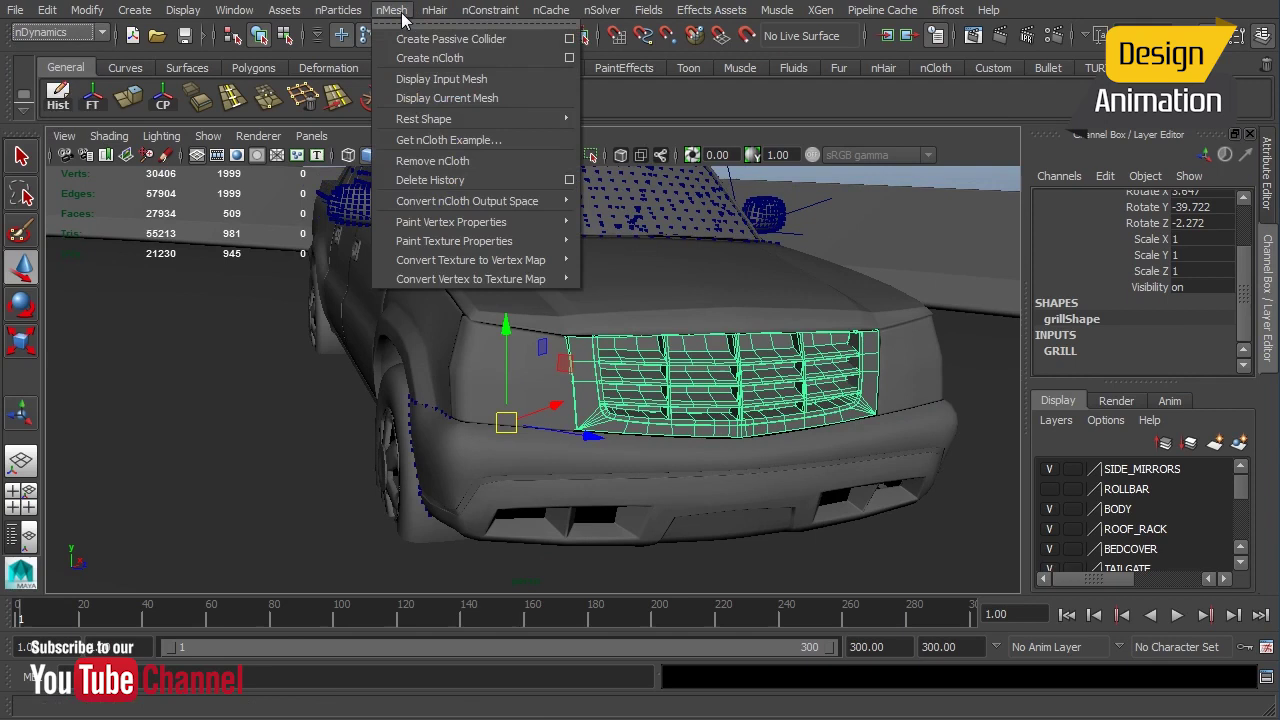
{"action": "left_click", "coordinate": [425, 60]}
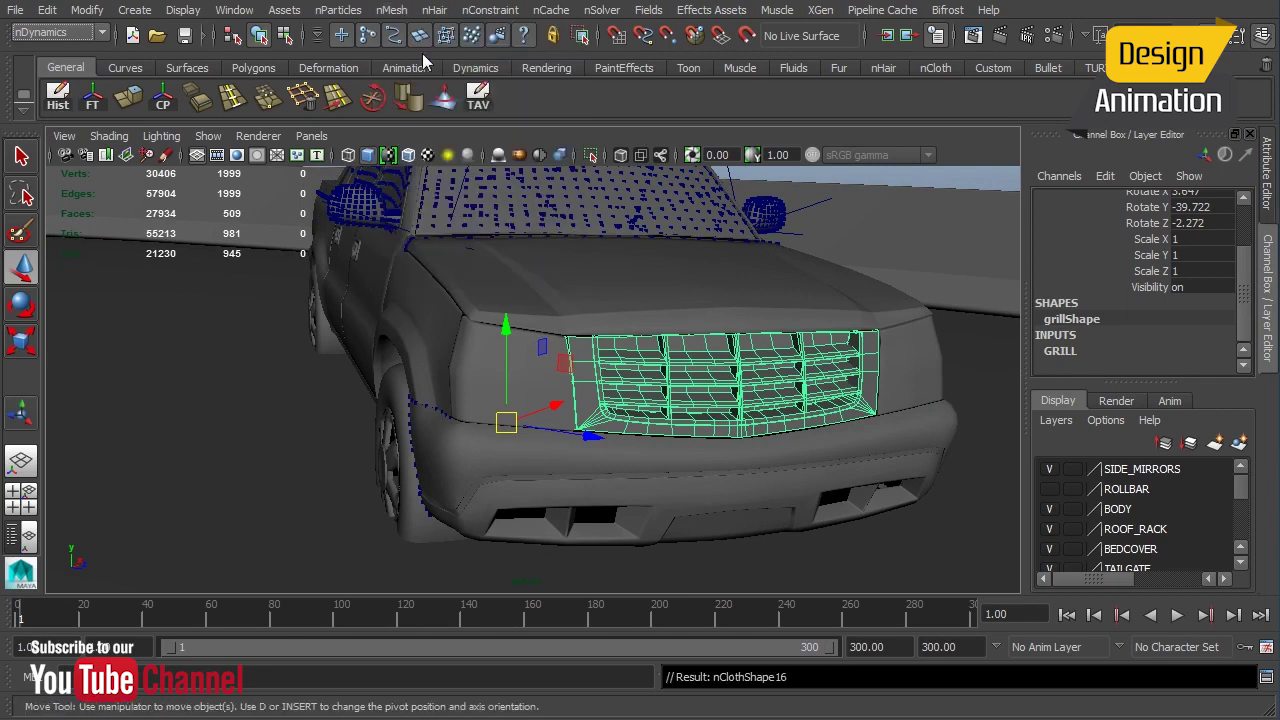
Set the grill nCloth's collision properties to Bounce 0.5, Friction 0.8 and Stickiness 0.1
{"action": "left_click", "coordinate": [1265, 185]}
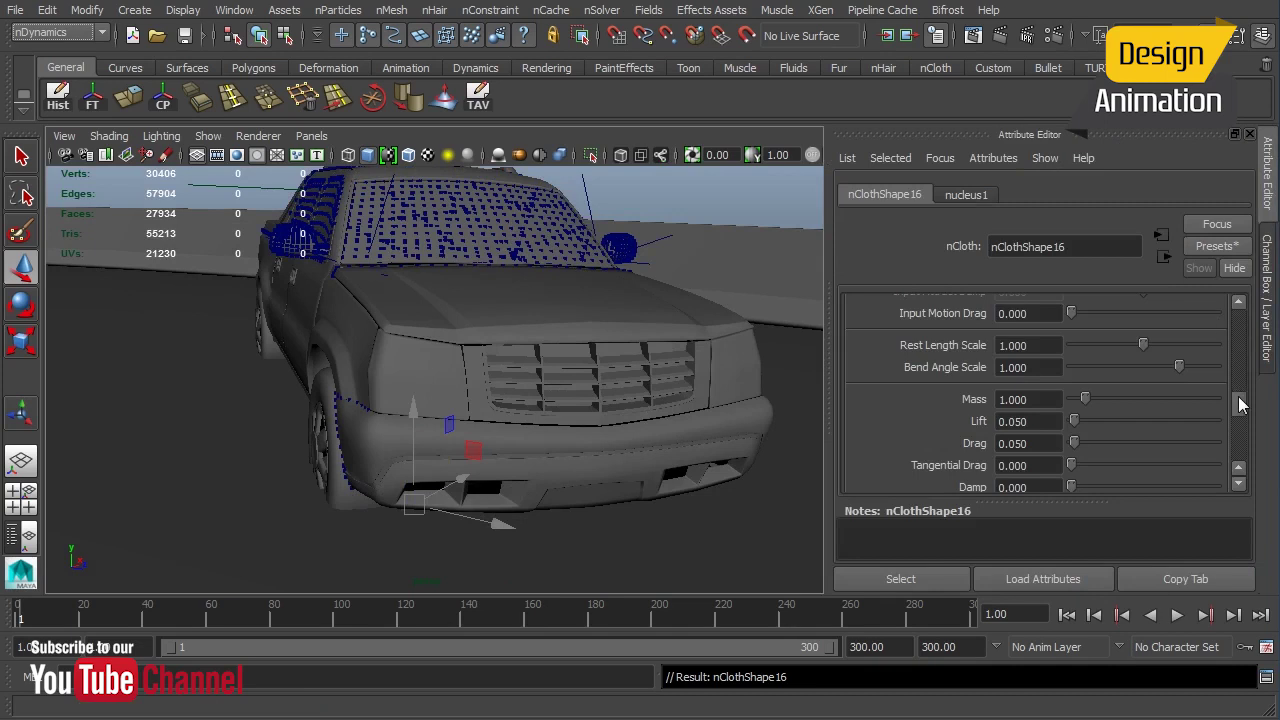
{"action": "left_click_drag", "start_coordinate": [1239, 402], "coordinate": [1237, 320]}
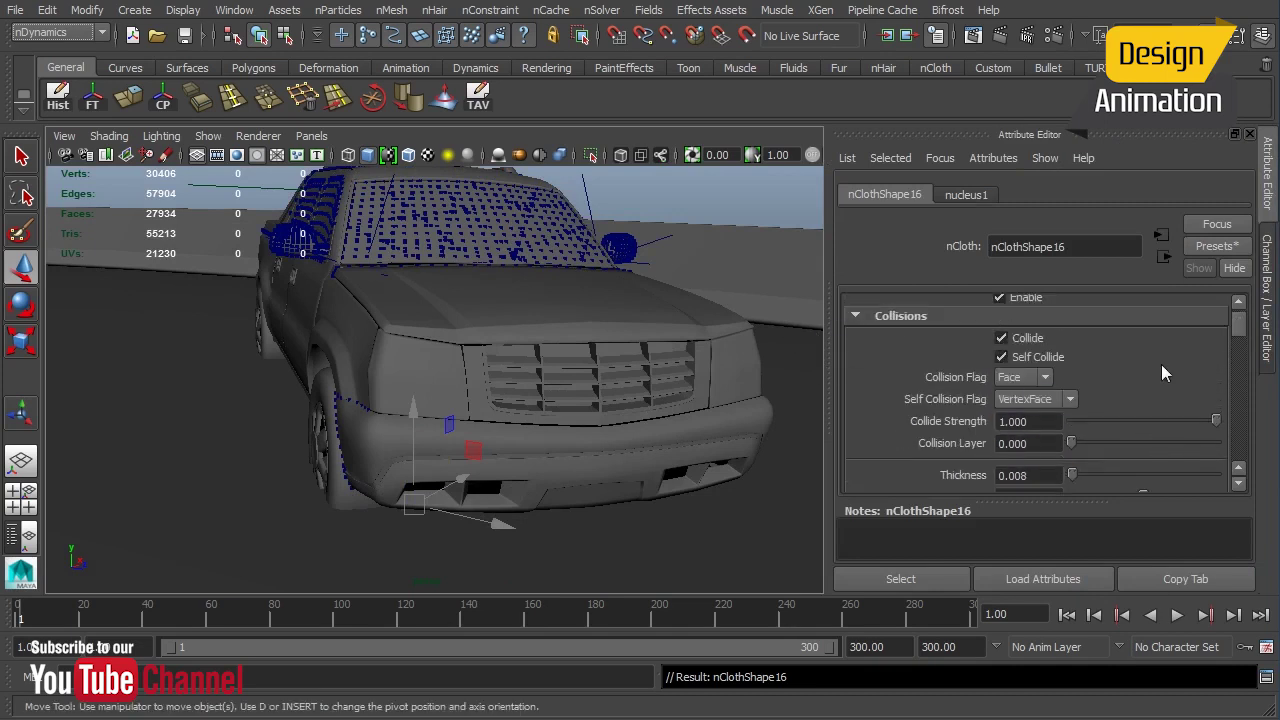
{"action": "left_click_drag", "start_coordinate": [1244, 333], "coordinate": [1240, 330]}
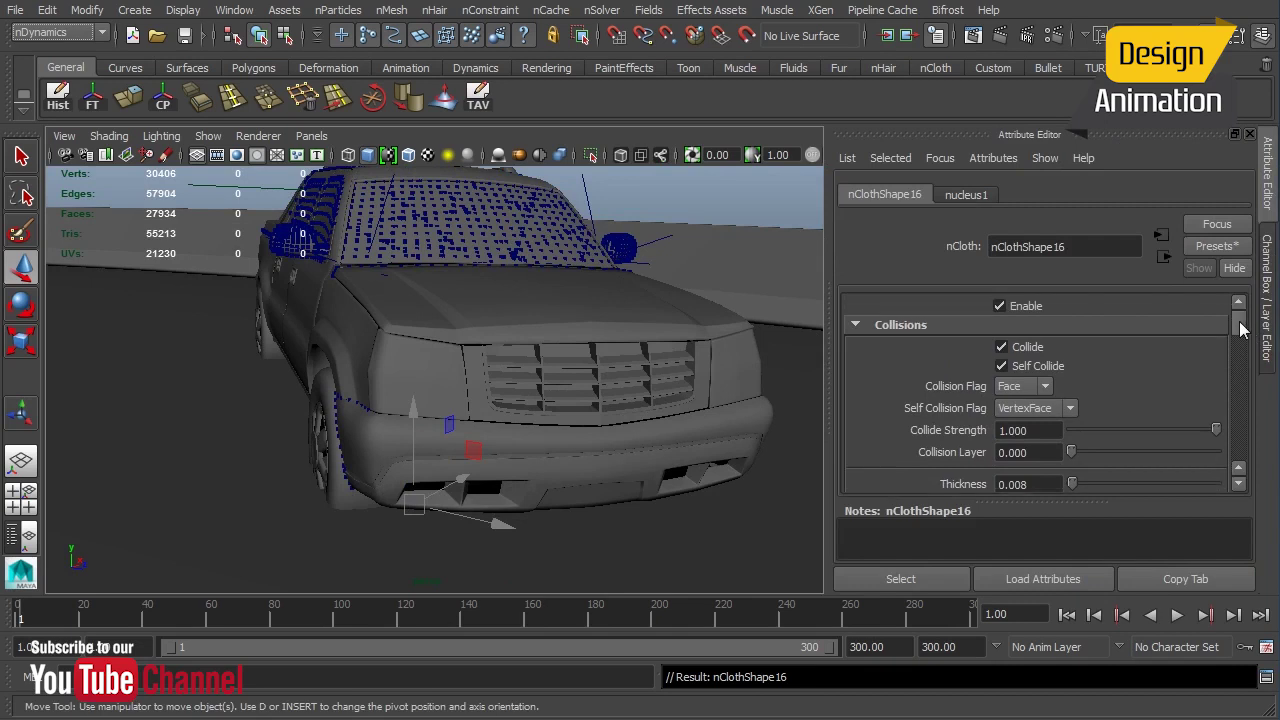
{"action": "scroll", "coordinate": [1240, 330], "scroll_direction": "down", "scroll_amount": 3}
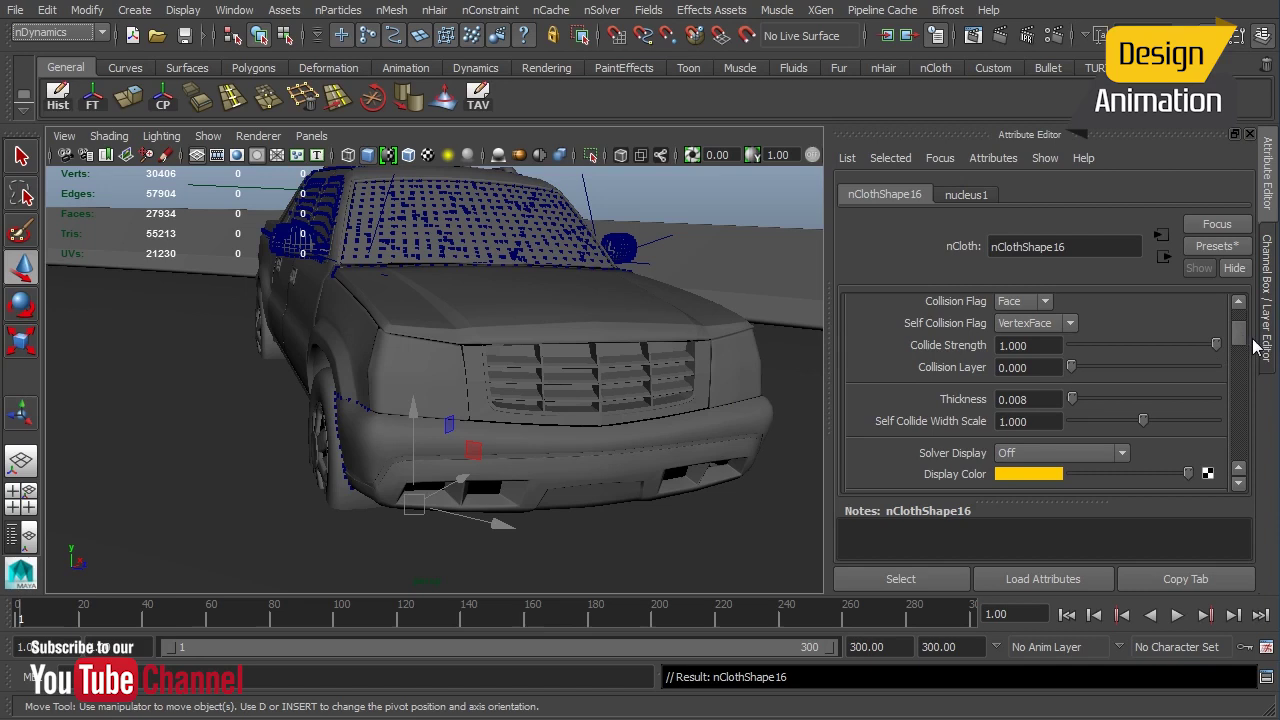
{"action": "scroll", "coordinate": [1244, 348], "scroll_direction": "down", "scroll_amount": 2}
{"action": "scroll", "coordinate": [1244, 348], "scroll_direction": "down", "scroll_amount": 4}
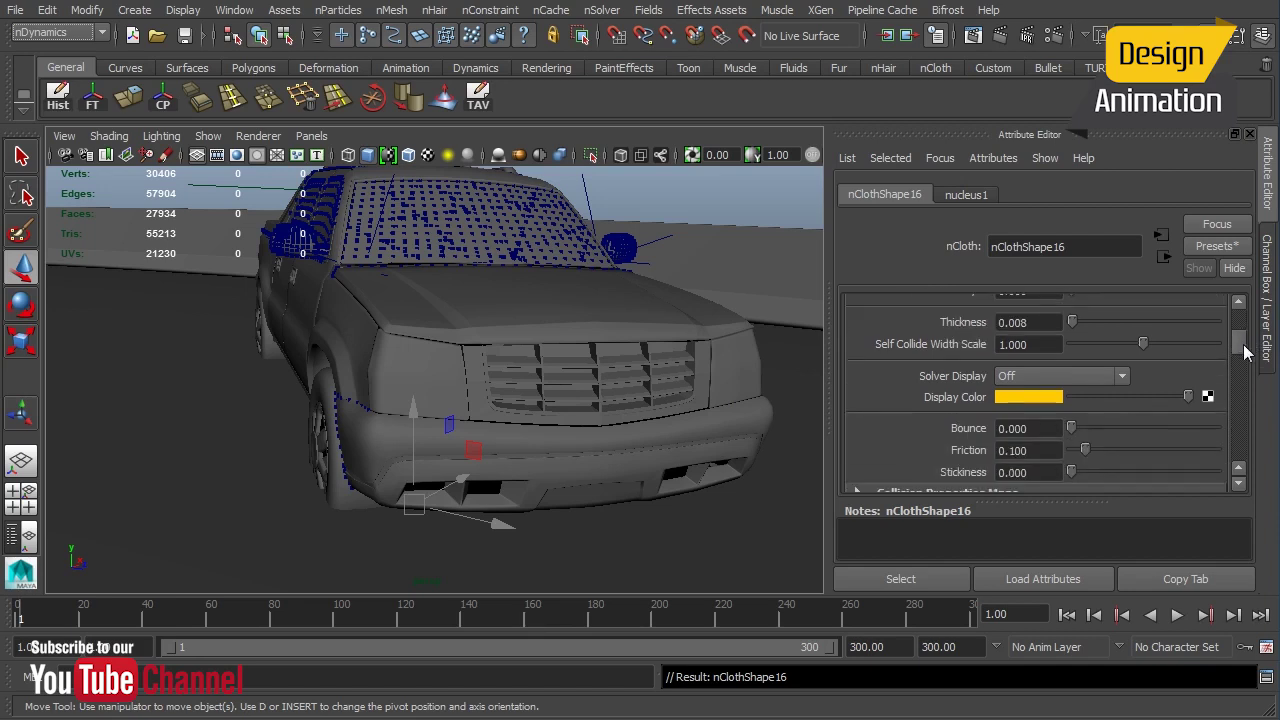
{"action": "left_click", "coordinate": [1015, 361]}
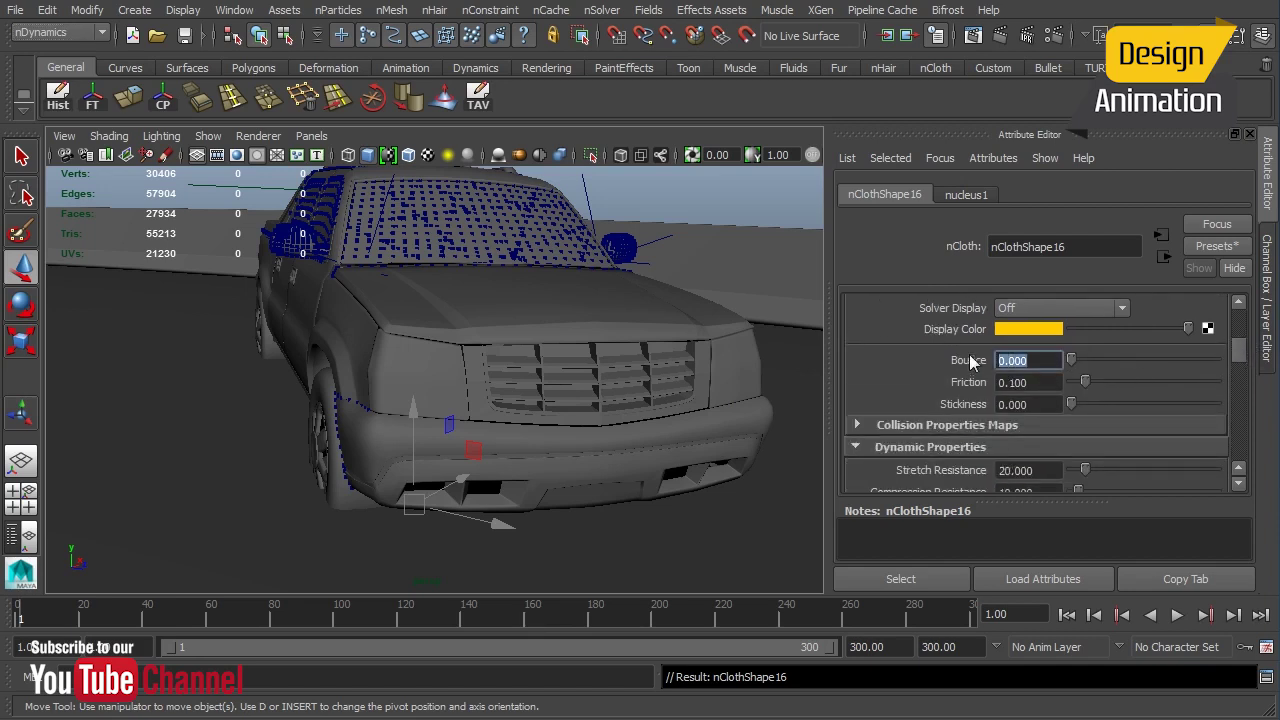
{"action": "type", "text": "0.5"}
{"action": "key", "text": "Tab"}
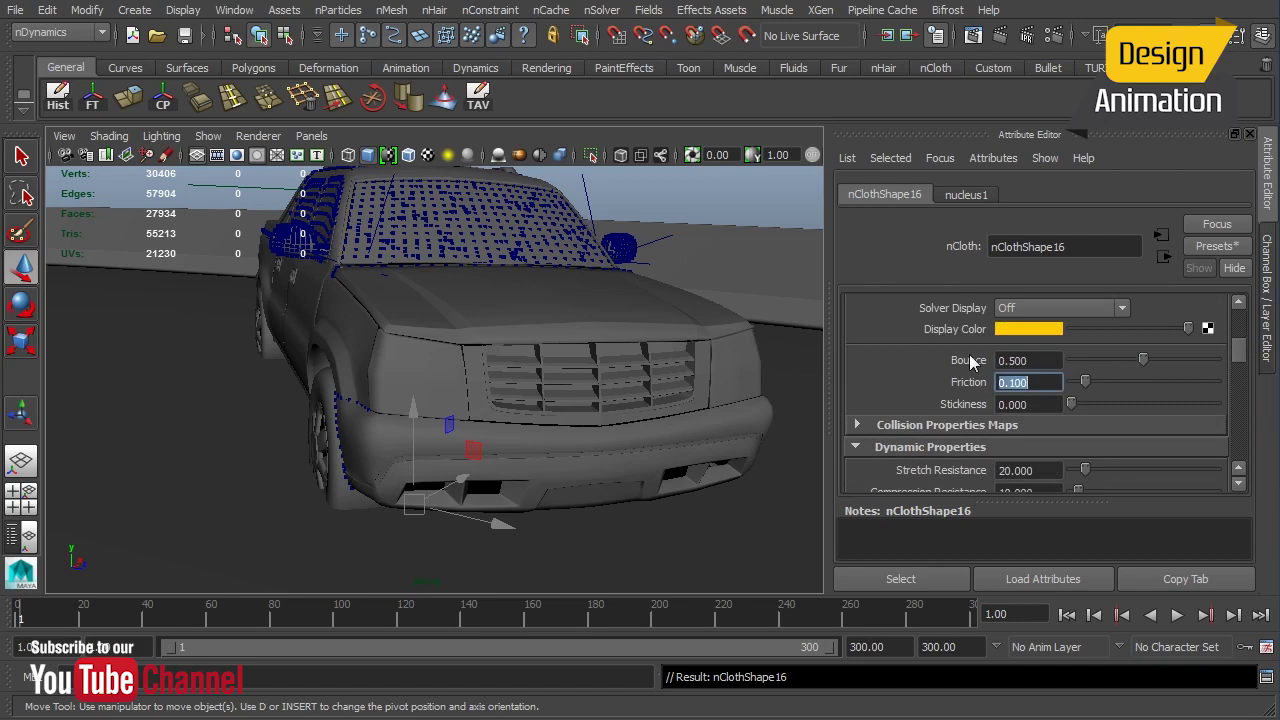
{"action": "type", "text": "0.8"}
{"action": "key", "text": "Tab"}
{"action": "type", "text": ".1"}
{"action": "key", "text": "Tab"}
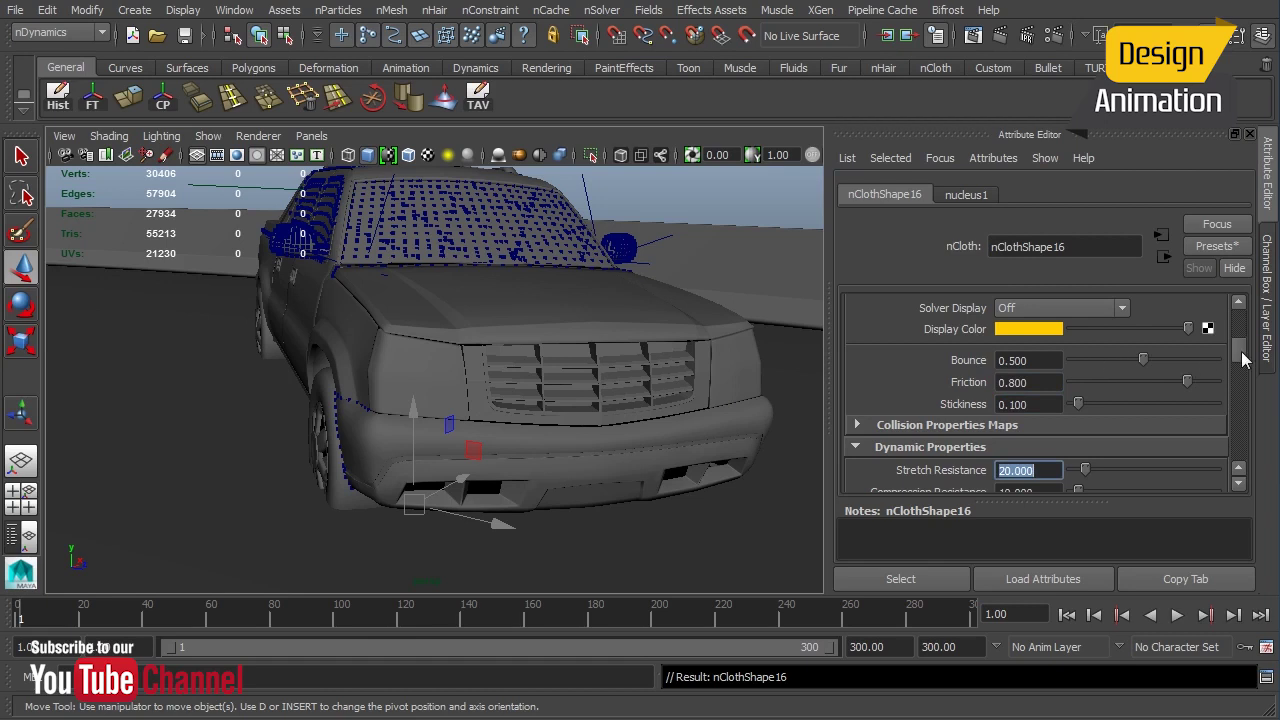
Set the Rigidity of the grill nCloth to 5 in its dynamic properties
{"action": "scroll", "coordinate": [1241, 368], "scroll_direction": "down", "scroll_amount": 3}
{"action": "scroll", "coordinate": [1241, 368], "scroll_direction": "down", "scroll_amount": 1}
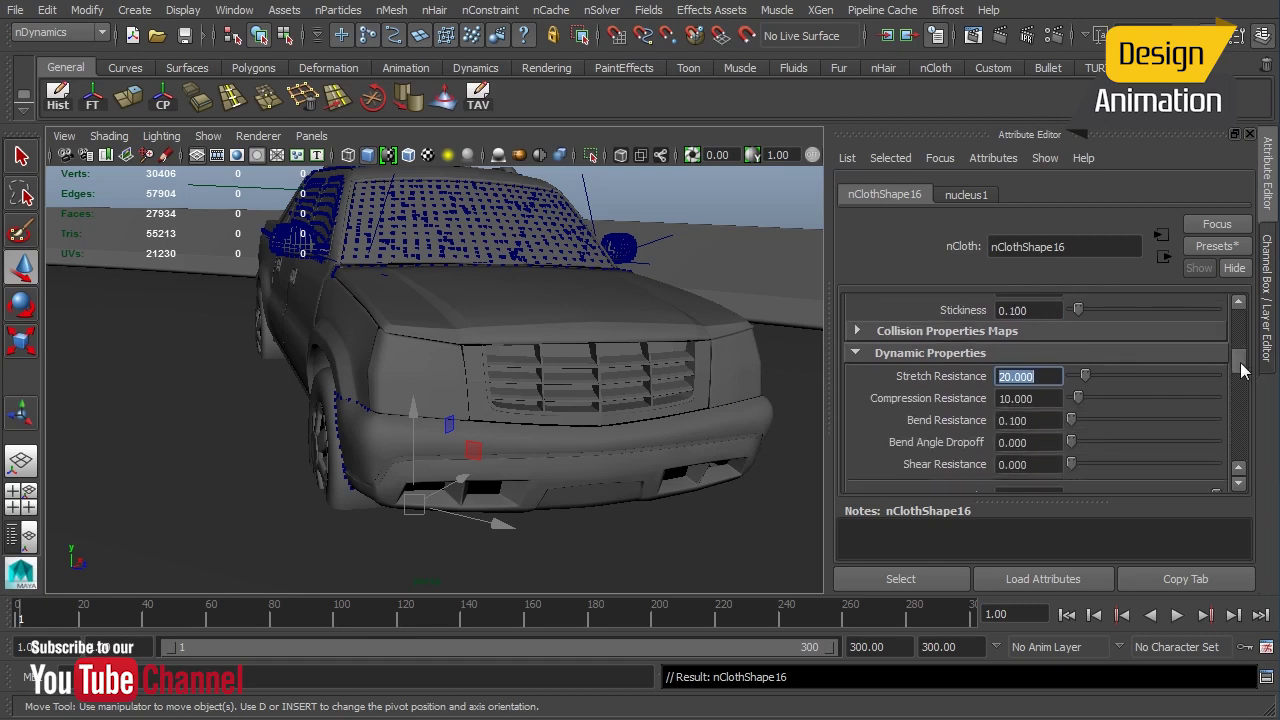
{"action": "scroll", "coordinate": [1241, 370], "scroll_direction": "down", "scroll_amount": 1}
{"action": "scroll", "coordinate": [1241, 370], "scroll_direction": "down", "scroll_amount": 1}
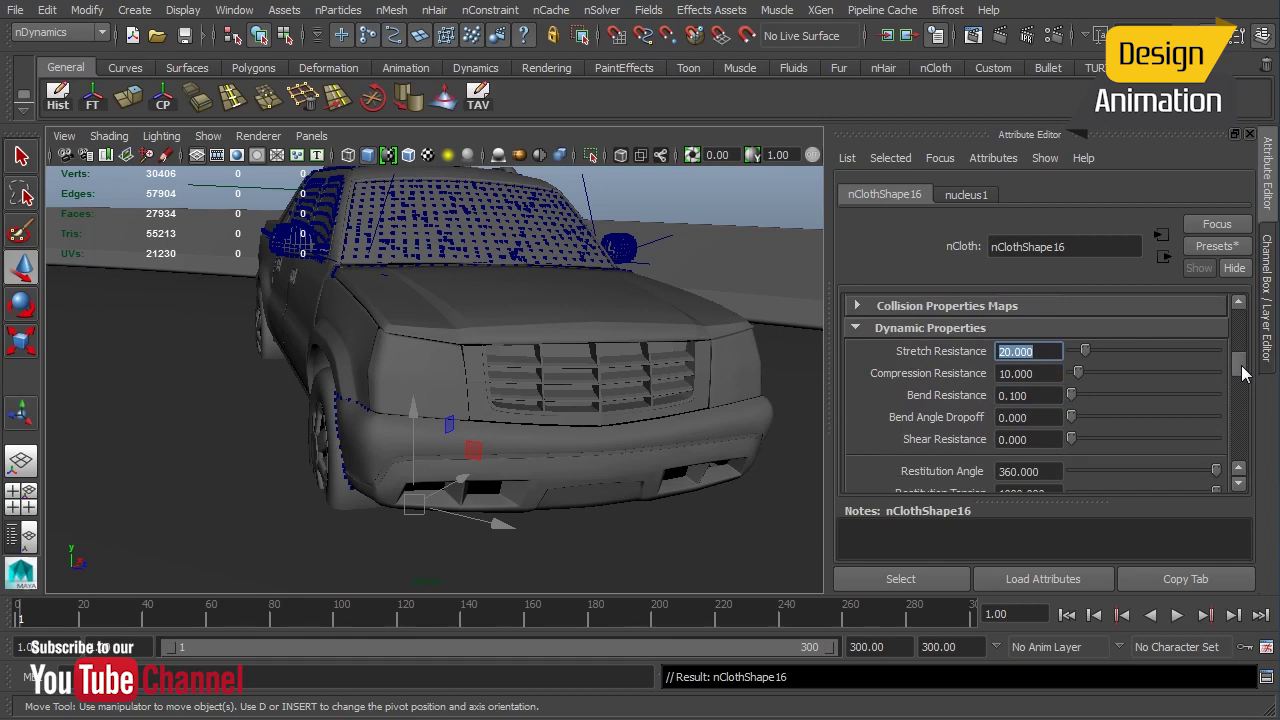
{"action": "left_click_drag", "start_coordinate": [1242, 371], "coordinate": [1246, 393]}
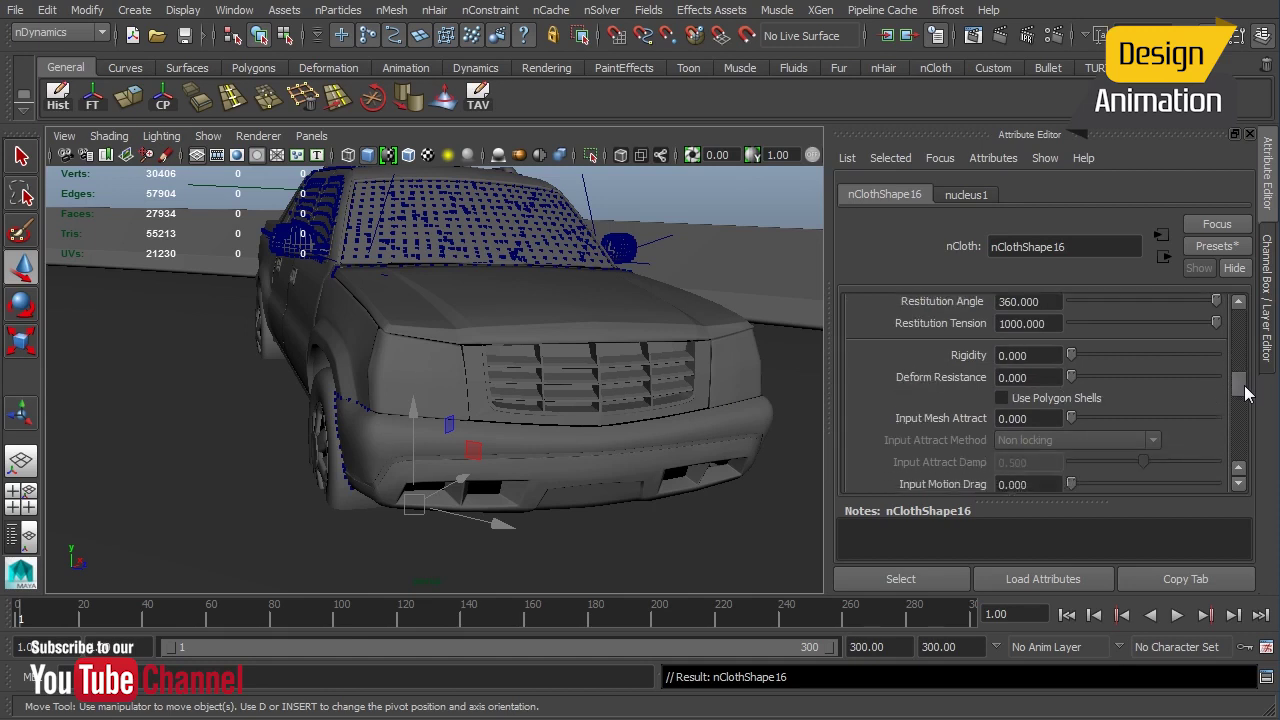
{"action": "left_click", "coordinate": [1040, 361]}
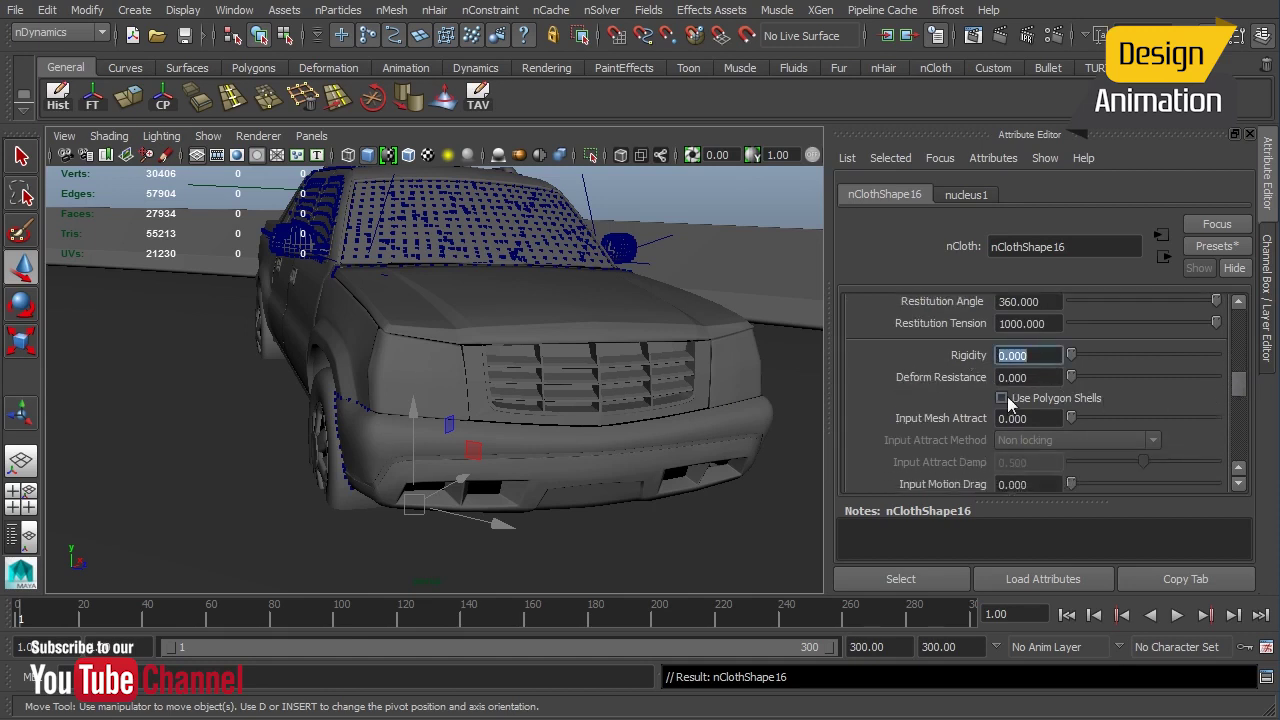
{"action": "type", "text": "5"}
{"action": "key", "text": "Return"}
Set the Mass of the grill nCloth to 20 in its dynamic properties
{"action": "scroll", "coordinate": [1240, 392], "scroll_direction": "down", "scroll_amount": 5}
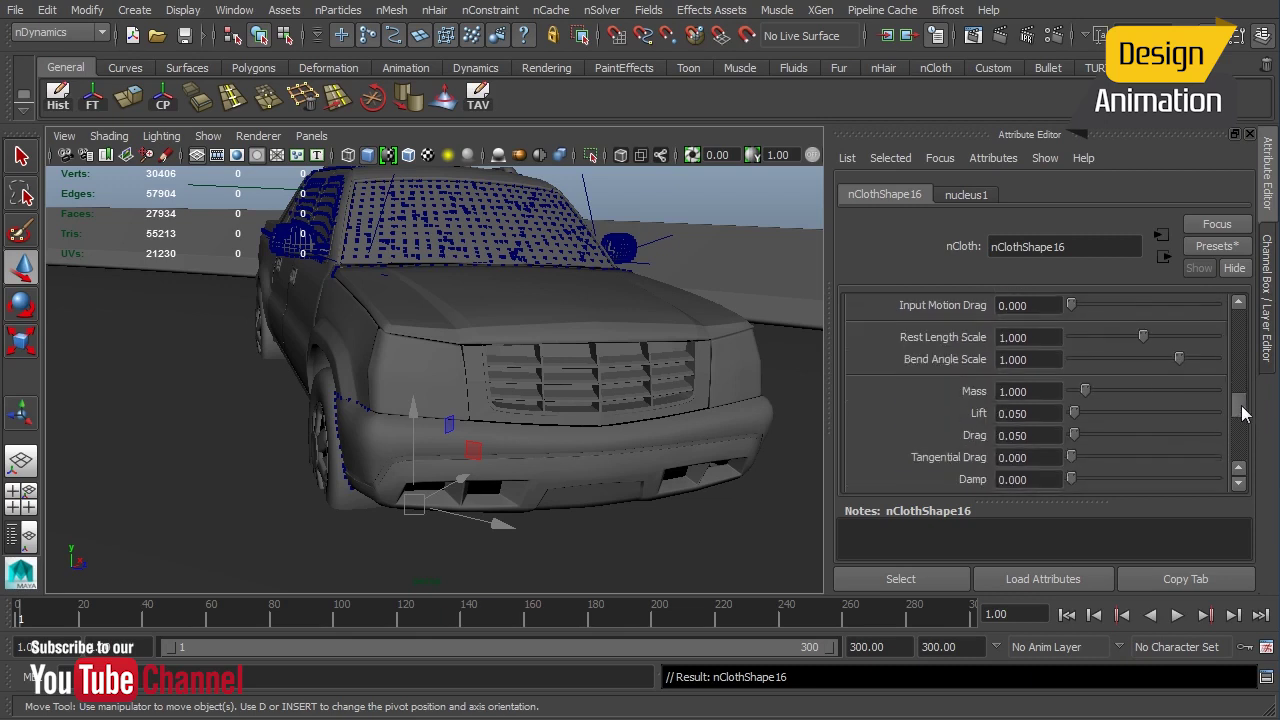
{"action": "scroll", "coordinate": [1245, 415], "scroll_direction": "down", "scroll_amount": 1}
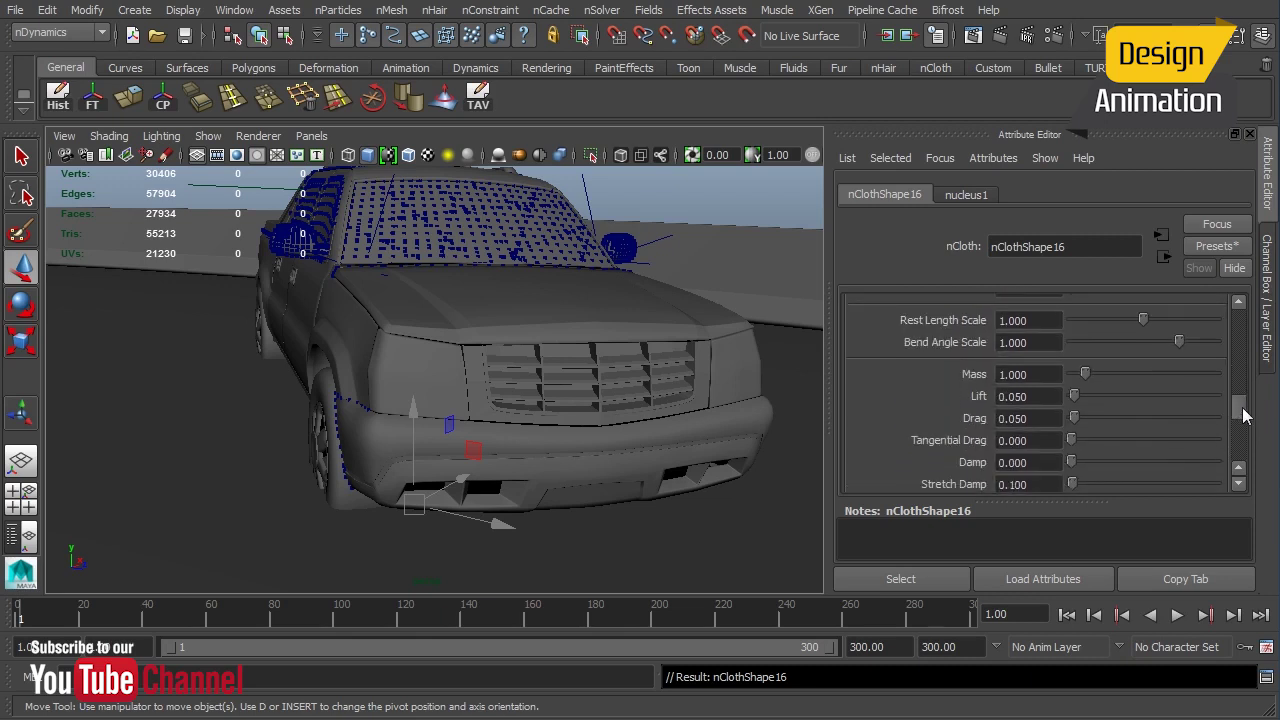
{"action": "double_click", "coordinate": [1046, 378]}
{"action": "type", "text": "20"}
{"action": "key", "text": "Return"}
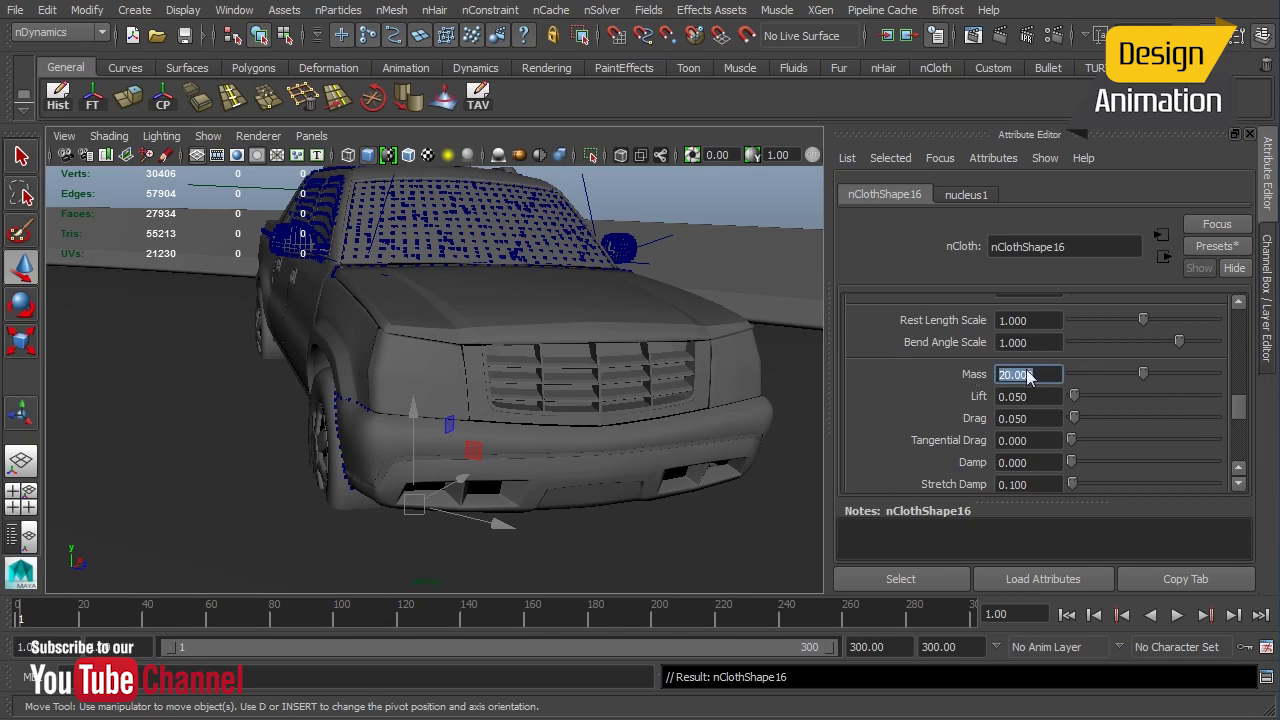
{"action": "mouse_move", "coordinate": [1238, 413]}
{"action": "left_mouse_down"}
{"action": "mouse_move", "coordinate": [1240, 444]}
{"action": "mouse_move", "coordinate": [1240, 430]}
{"action": "left_mouse_up"}
{"action": "scroll", "coordinate": [1240, 430], "scroll_direction": "down", "scroll_amount": 1}
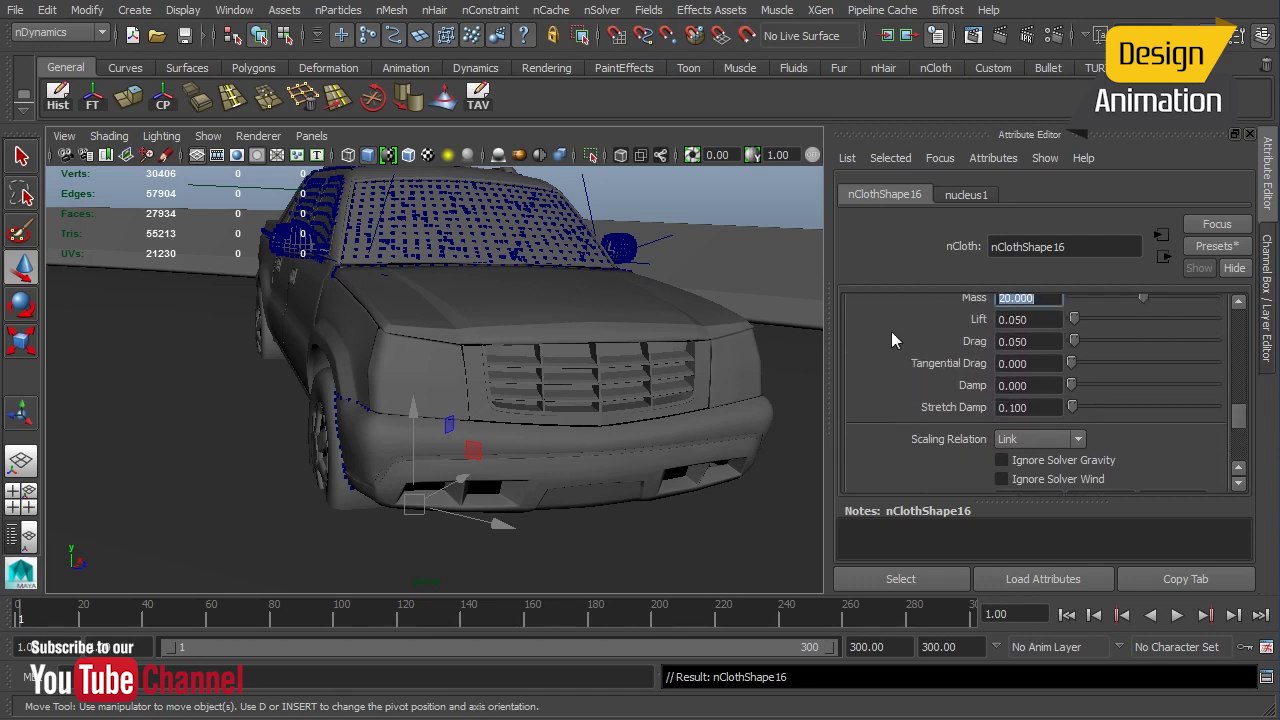
Select the truck's front grill and attach a Transform nConstraint to it
{"action": "left_click", "coordinate": [582, 388]}
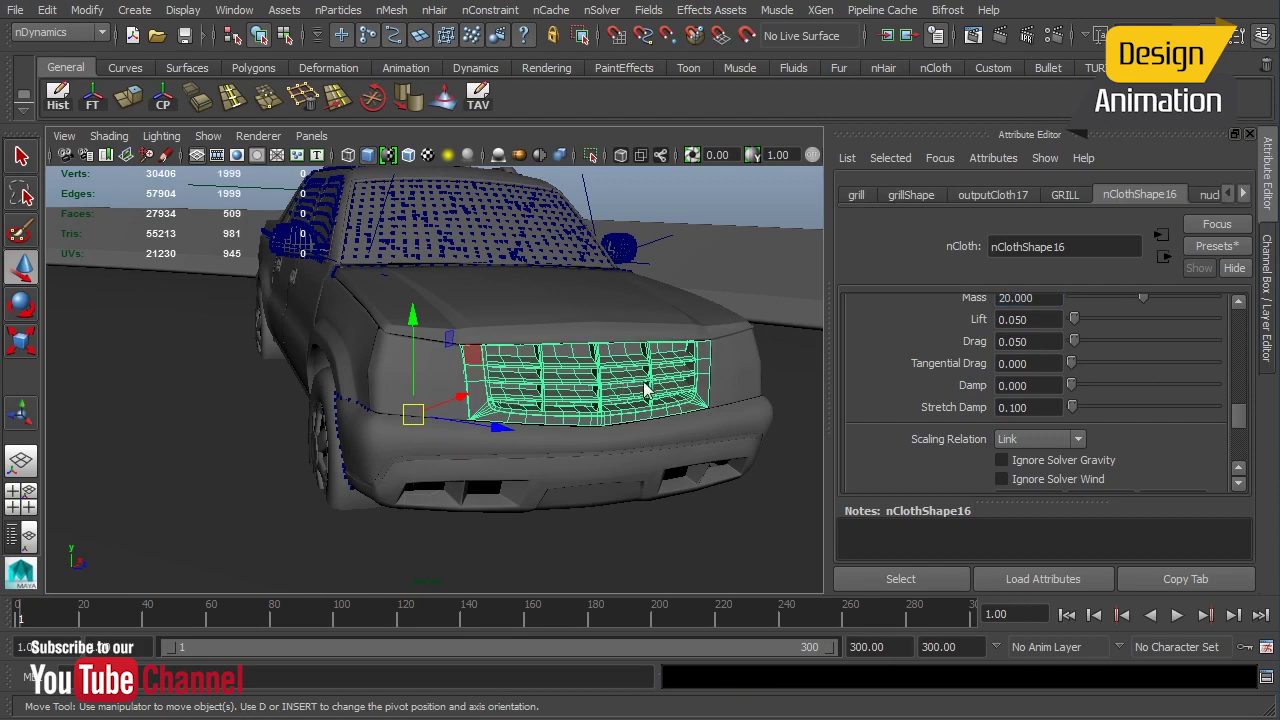
{"action": "mouse_move", "coordinate": [582, 388]}
{"action": "middle_mouse_down", "text": "alt"}
{"action": "mouse_move", "coordinate": [605, 393]}
{"action": "mouse_move", "coordinate": [582, 395]}
{"action": "middle_mouse_up", "text": "alt"}
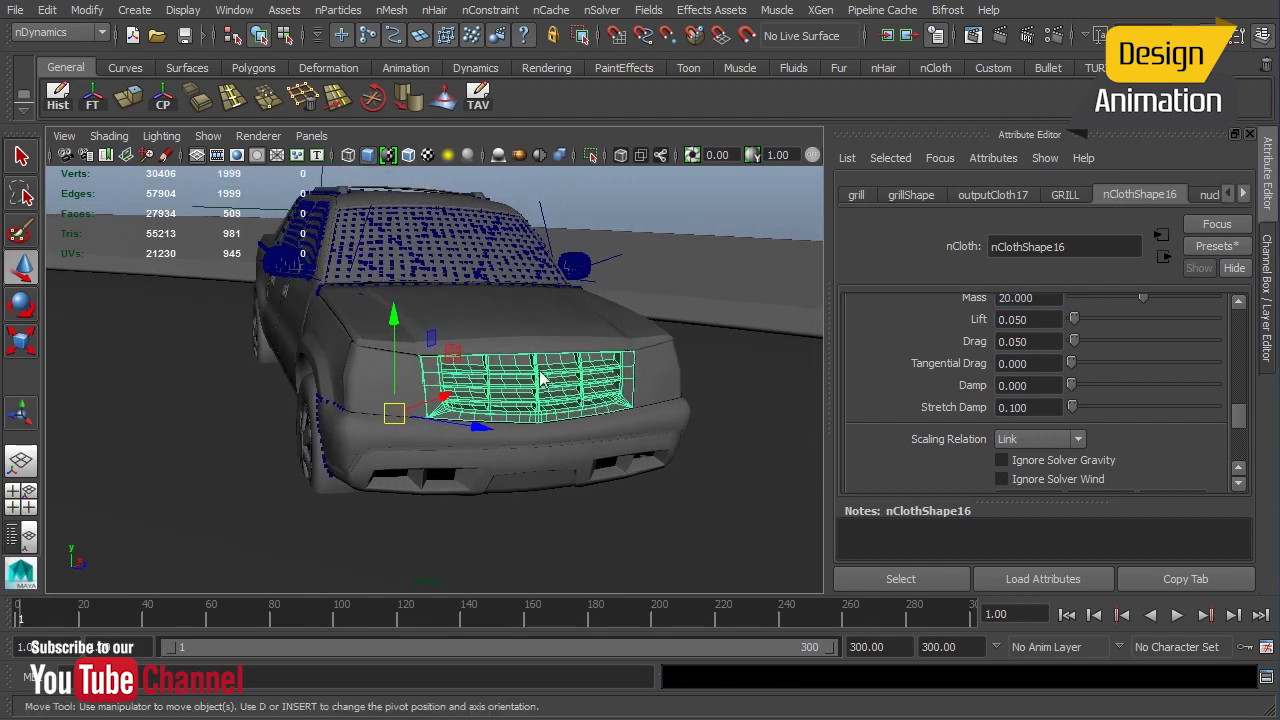
{"action": "left_click", "coordinate": [494, 14]}
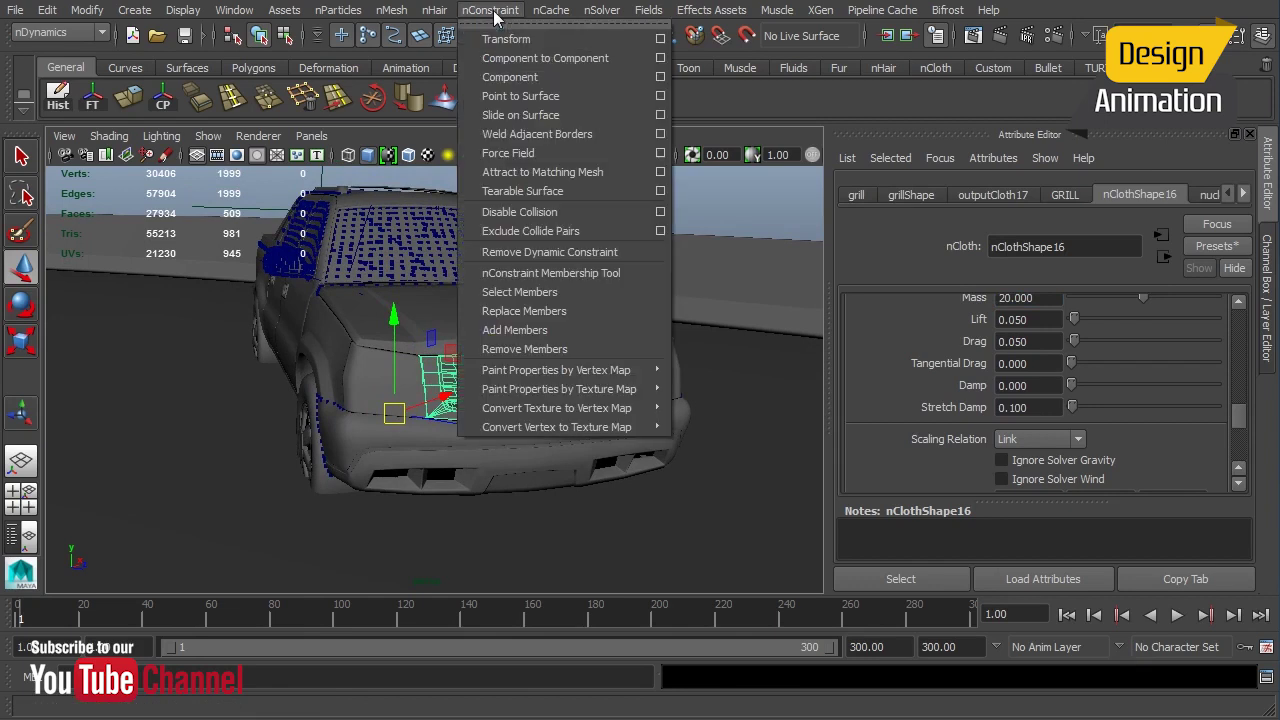
{"action": "left_click", "coordinate": [501, 39]}
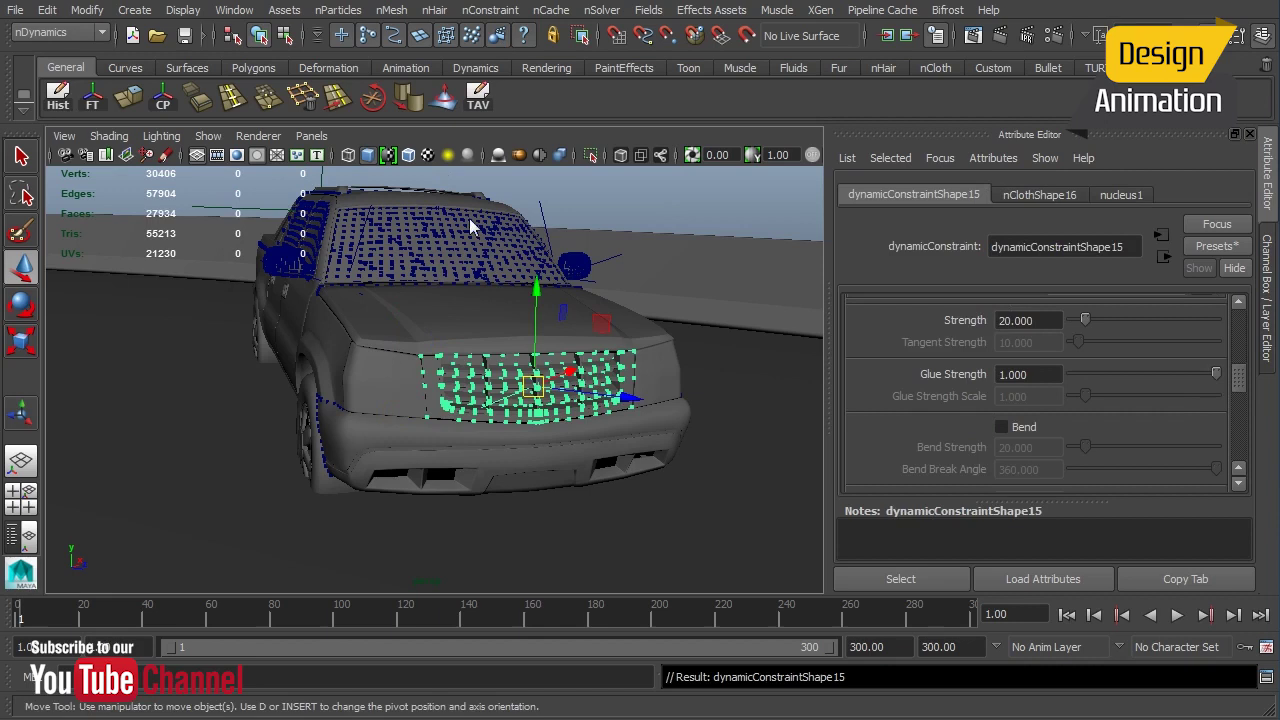
Set the grill constraint's Strength to 200 and its Glue Strength to 0.09
{"action": "left_click_drag", "start_coordinate": [1040, 320], "coordinate": [978, 320]}
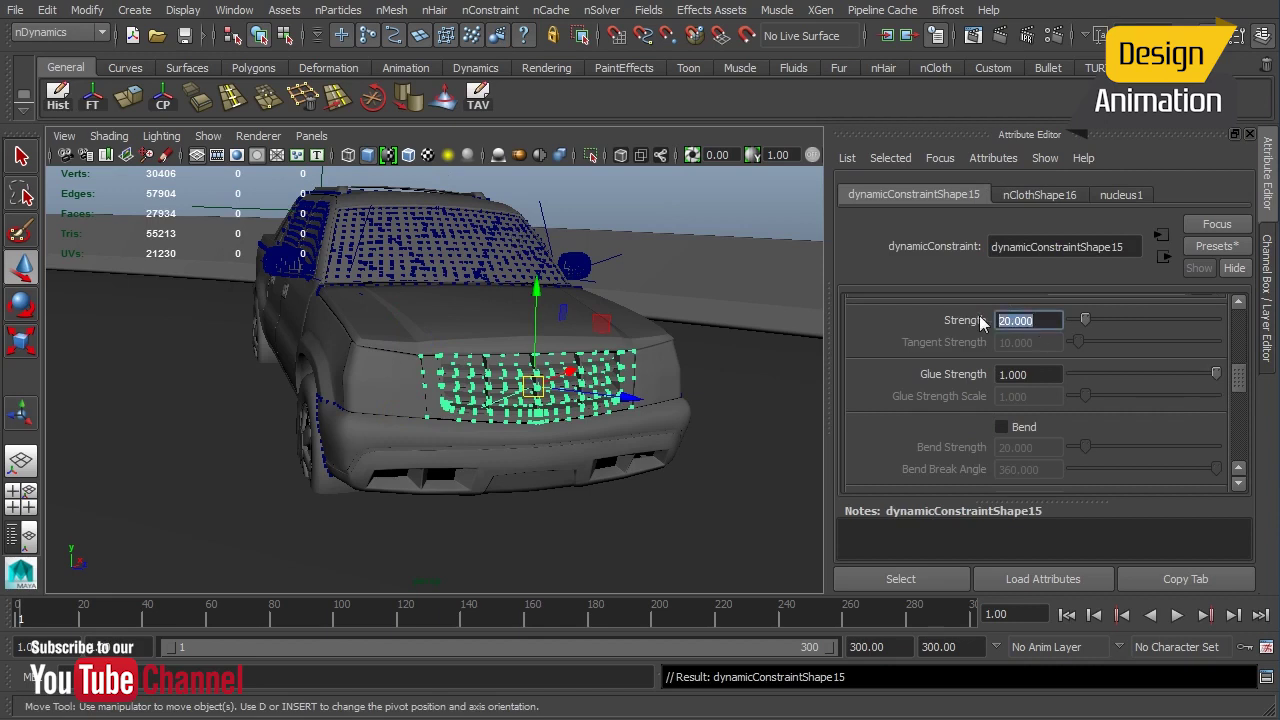
{"action": "type", "text": "200"}
{"action": "key", "text": "Tab"}
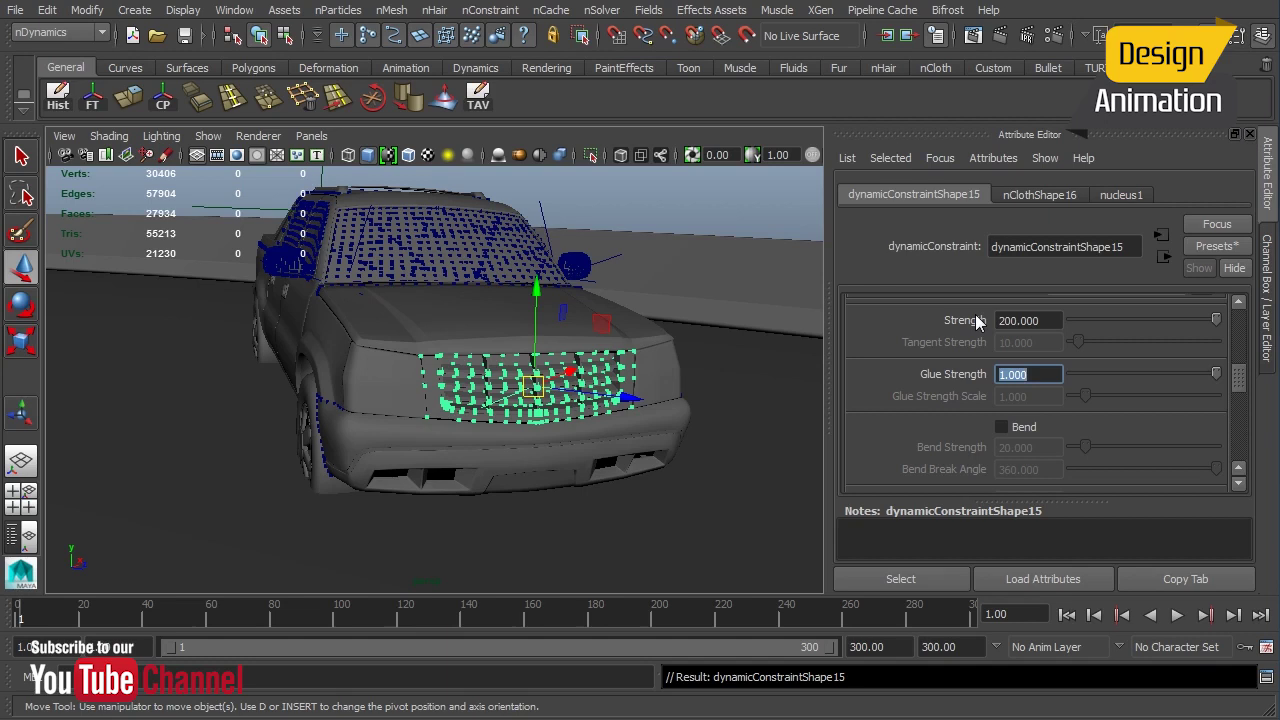
{"action": "type", "text": "0.09"}
{"action": "key", "text": "Return"}
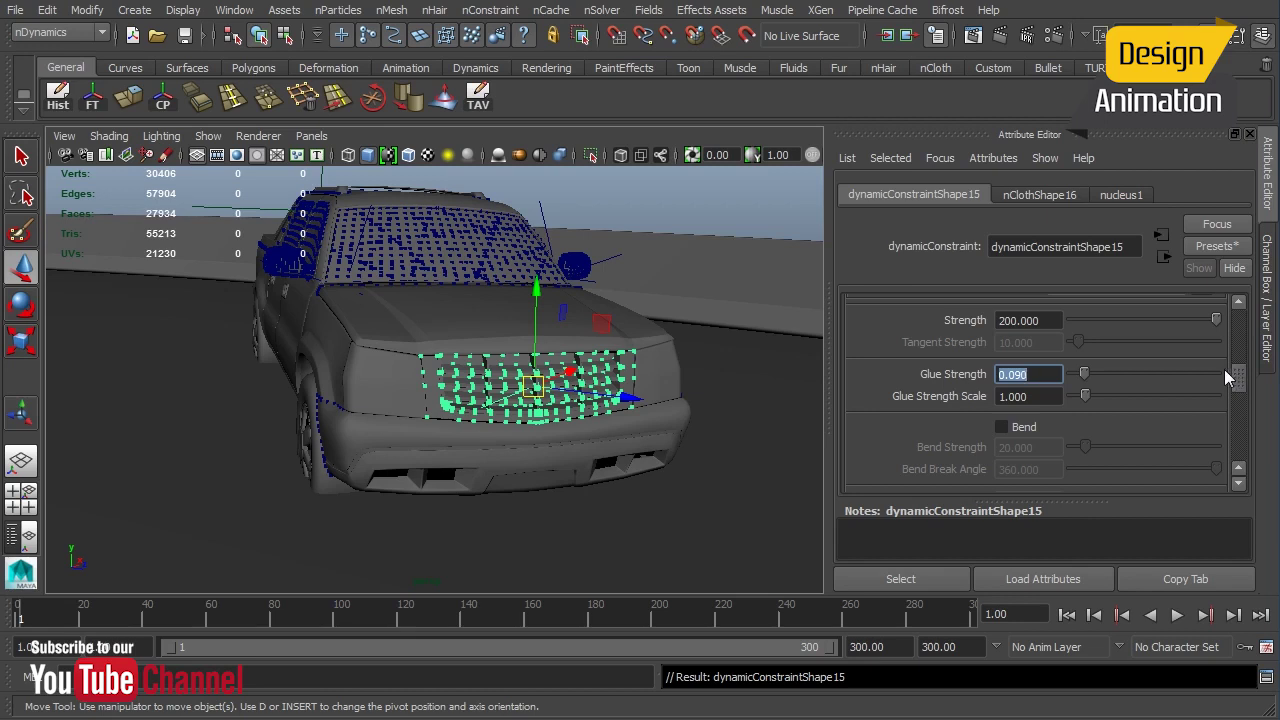
{"action": "left_click_drag", "start_coordinate": [1237, 390], "coordinate": [1240, 404]}
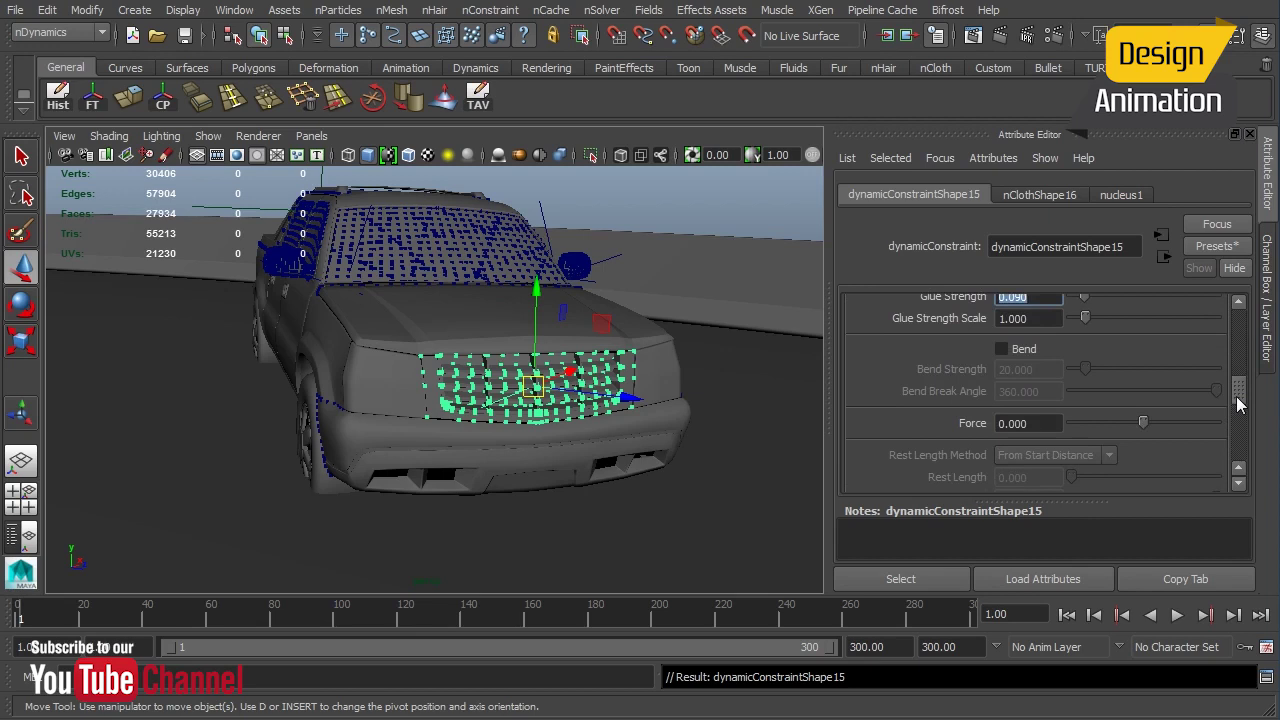
Play the simulation briefly to check how the constrained grill behaves, and return to the start frame
{"action": "left_click_drag", "start_coordinate": [510, 380], "coordinate": [466, 380], "text": "alt"}
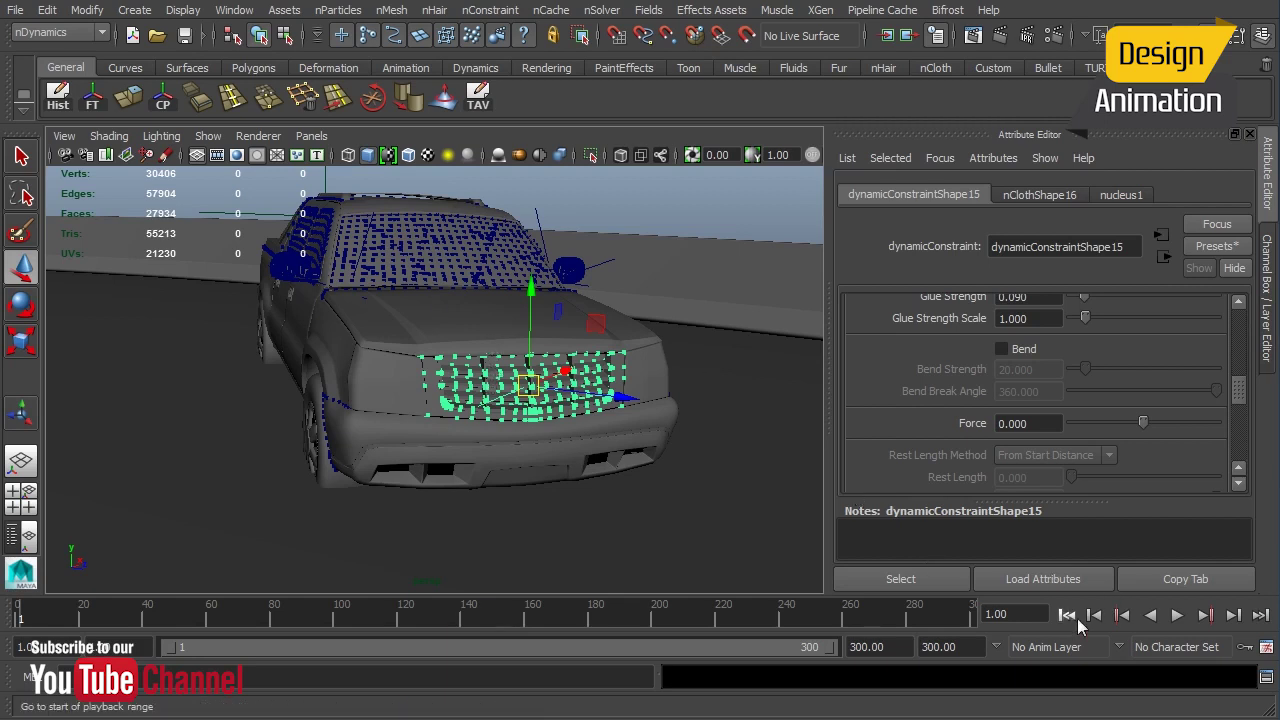
{"action": "left_click", "coordinate": [1177, 617]}
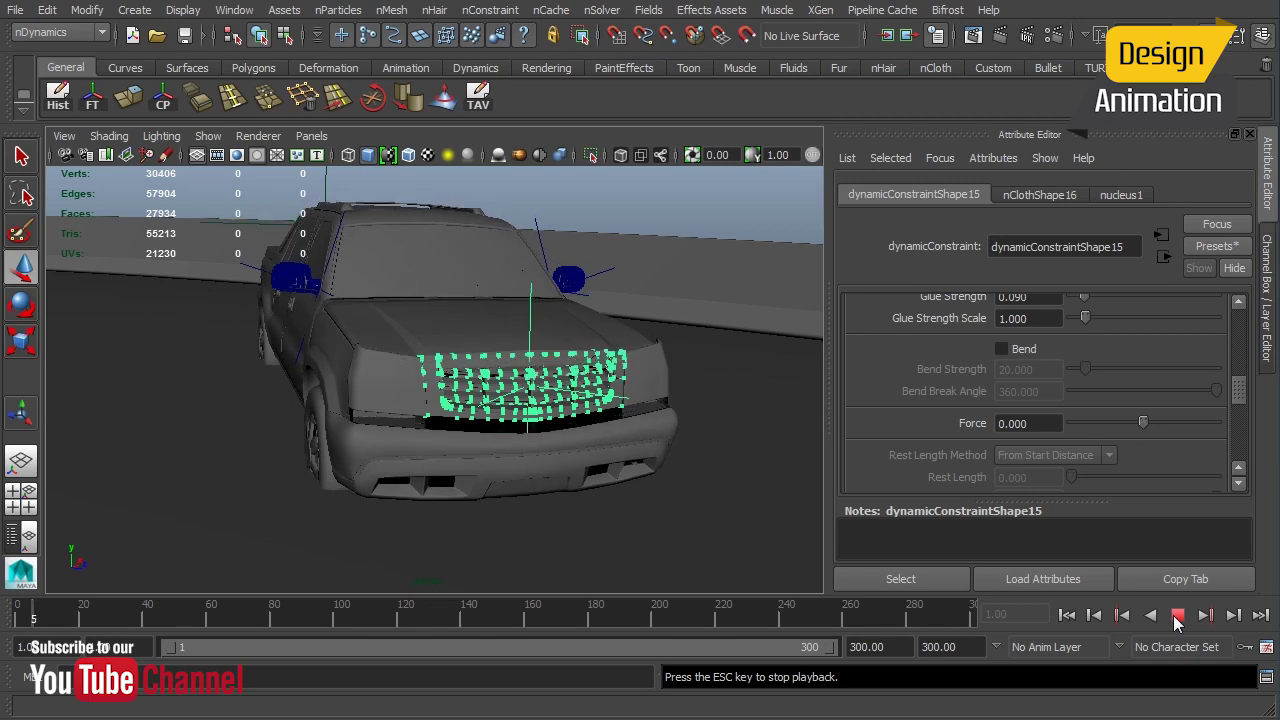
{"action": "left_click", "coordinate": [1066, 616]}
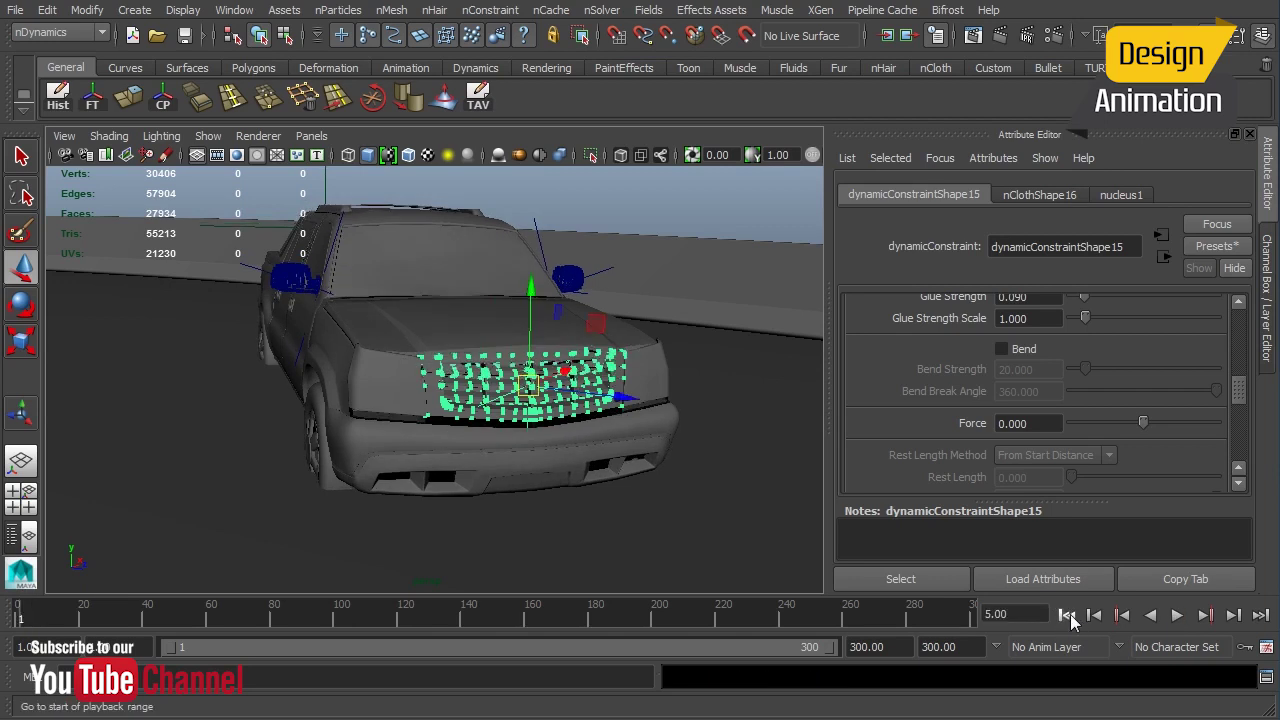
{"action": "left_click", "coordinate": [1070, 617]}
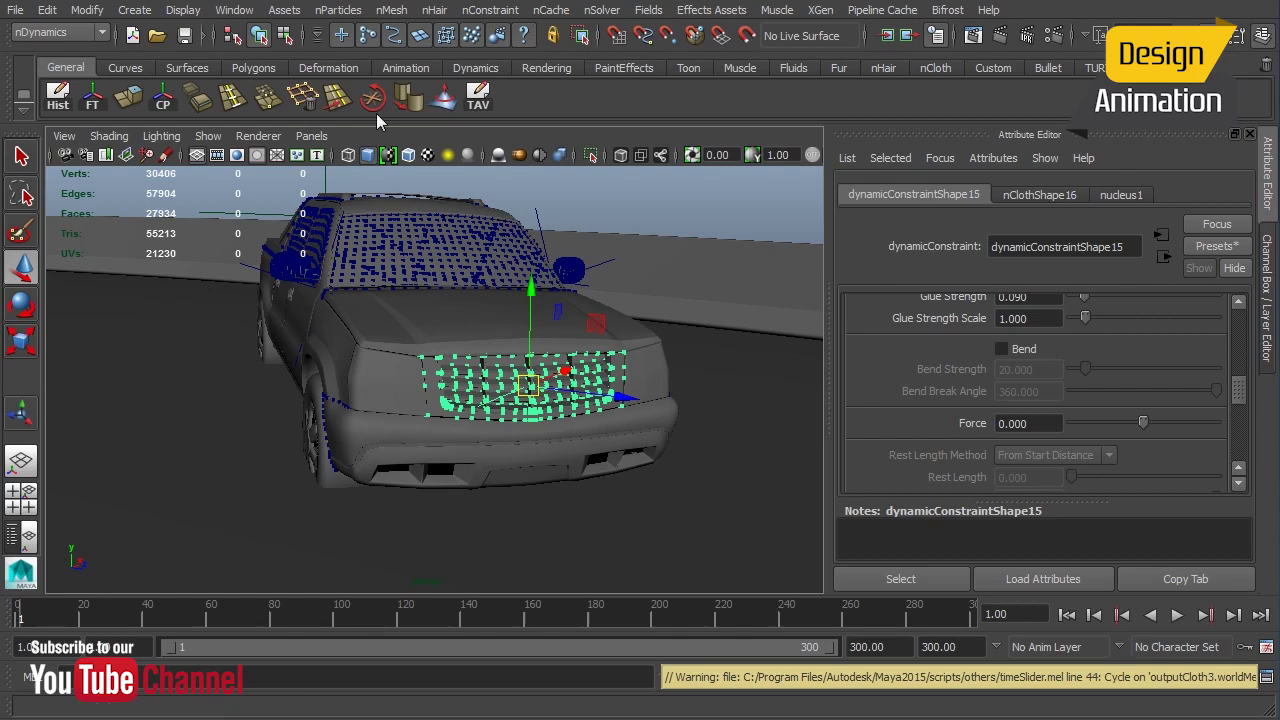
Parent the grill's dynamic constraint under locator1 in the Hypergraph hierarchy, and close the Hypergraph
{"action": "left_click", "coordinate": [236, 11]}
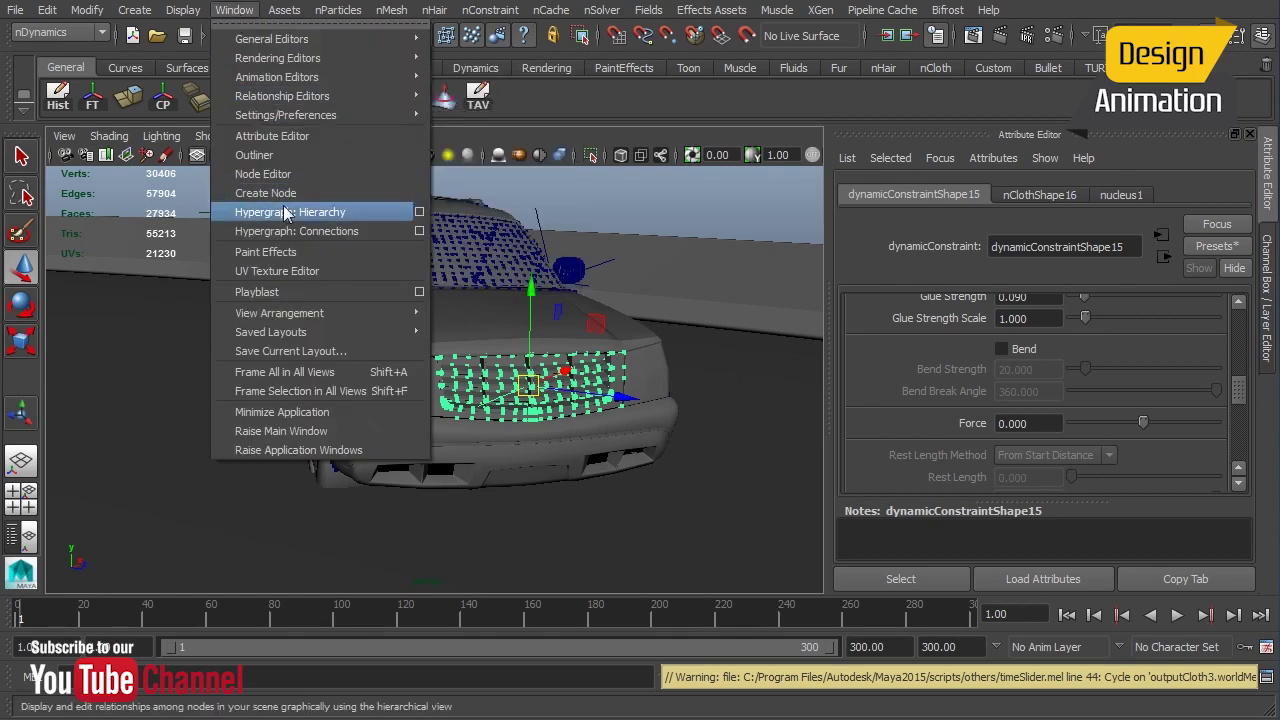
{"action": "left_click", "coordinate": [352, 214]}
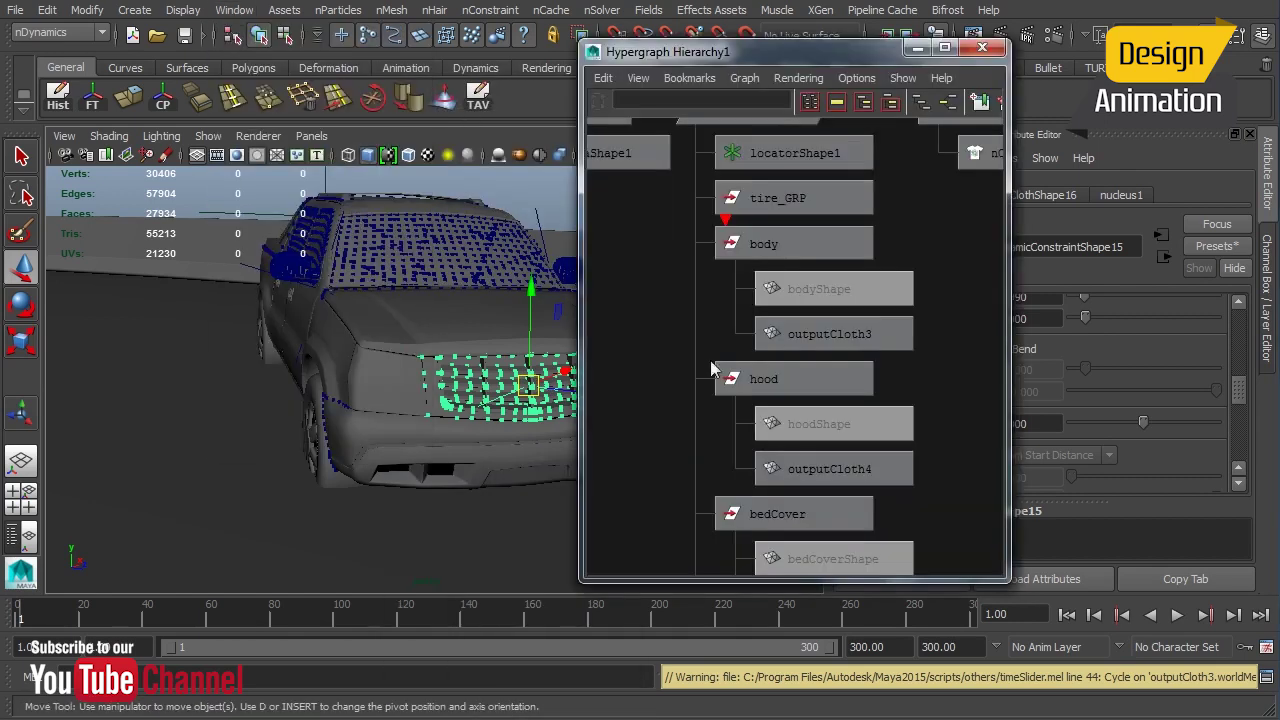
{"action": "key", "text": "a"}
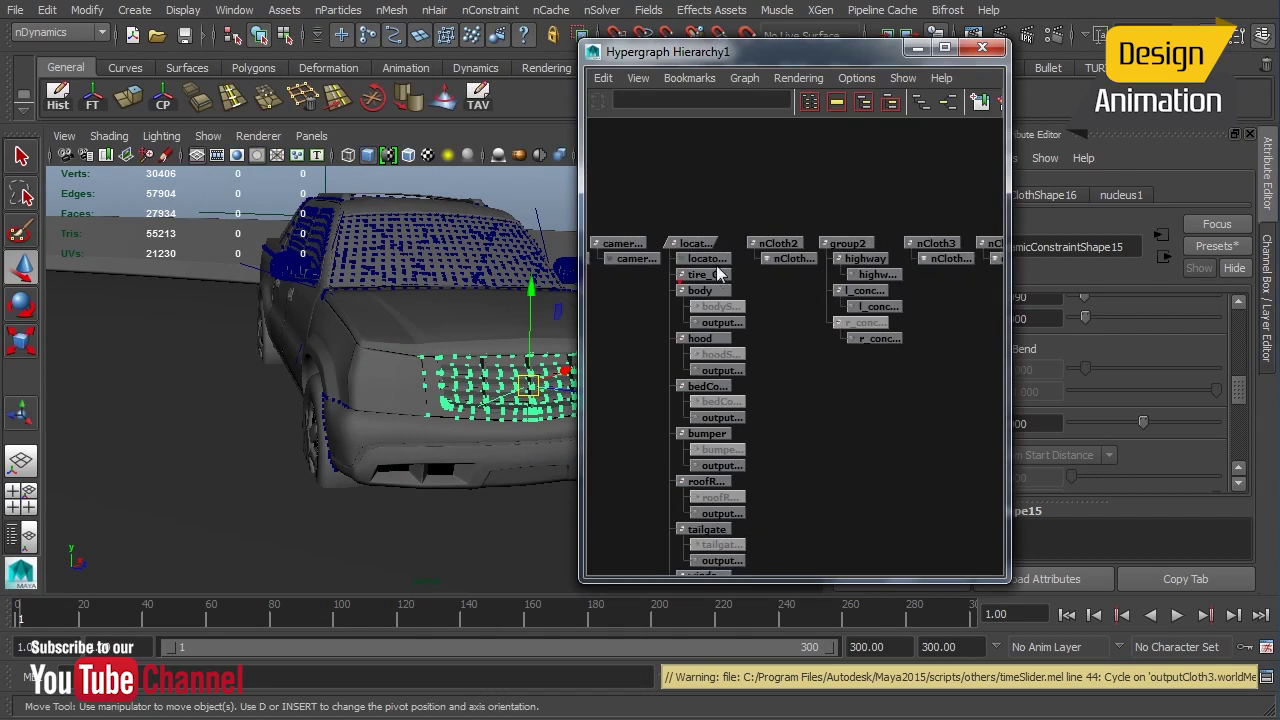
{"action": "scroll", "coordinate": [816, 390], "scroll_direction": "down", "scroll_amount": 6}
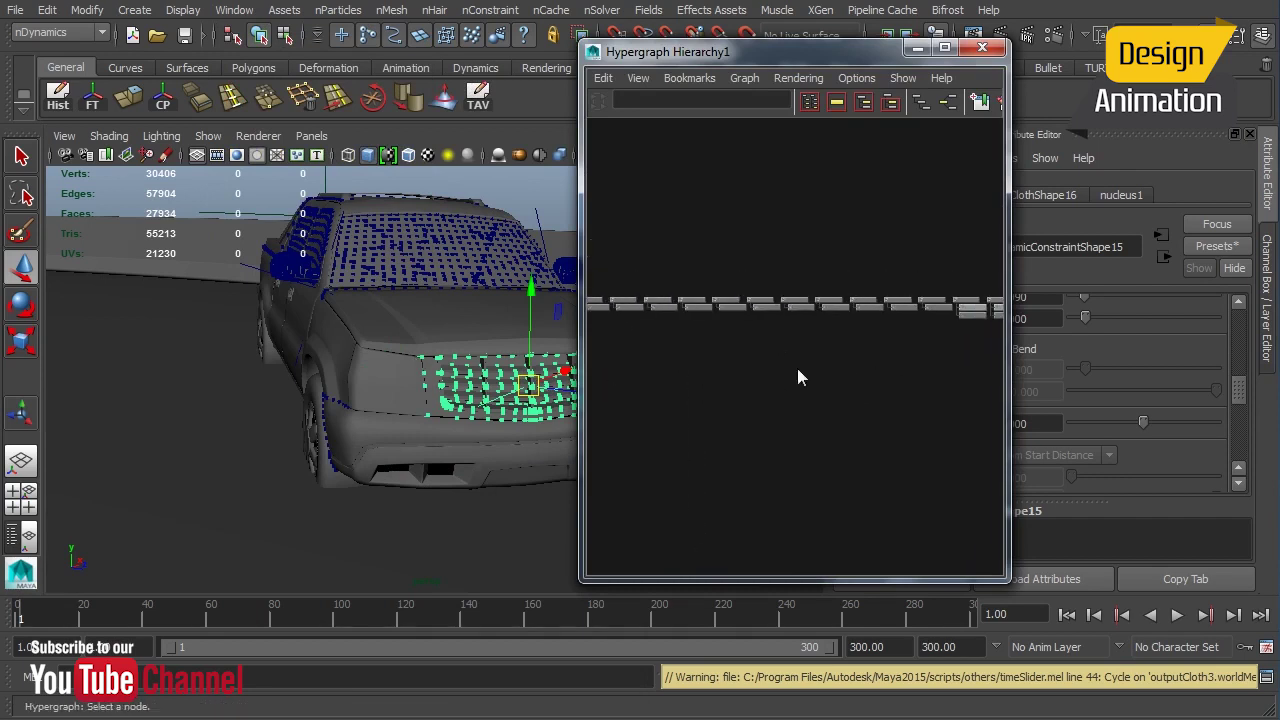
{"action": "left_click_drag", "start_coordinate": [777, 277], "coordinate": [889, 359], "text": "ctrl+alt"}
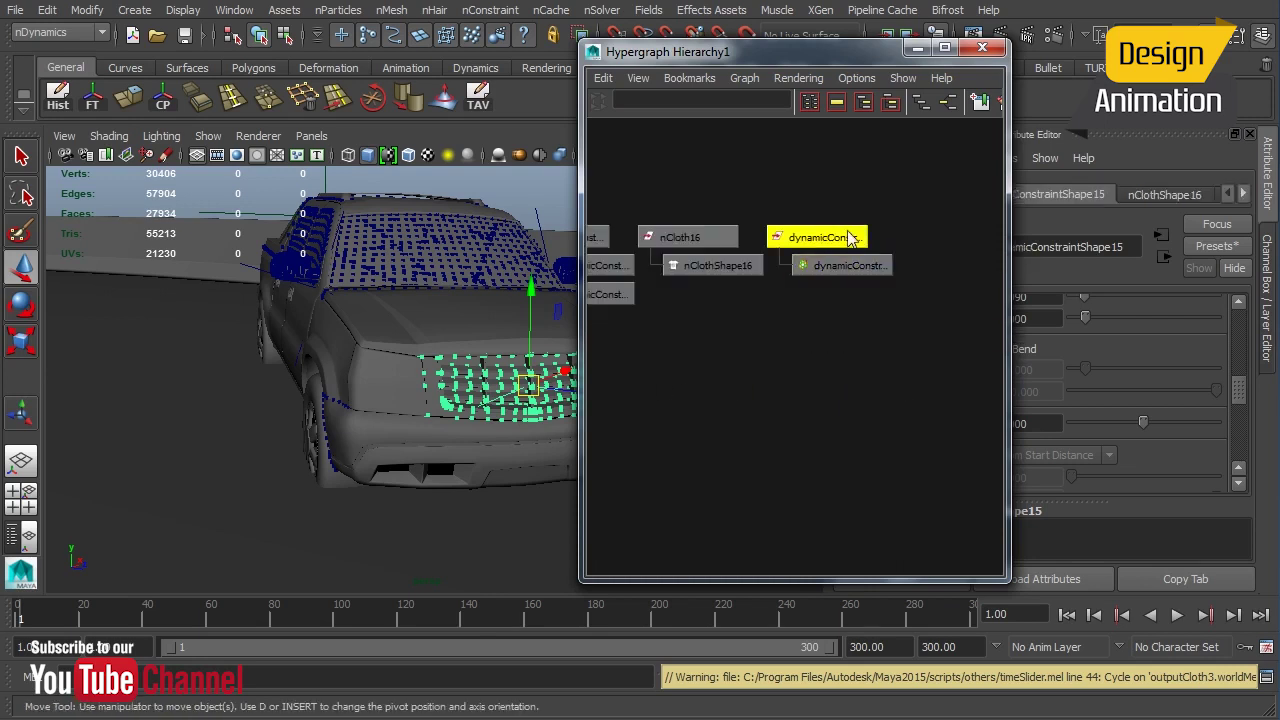
{"action": "scroll", "coordinate": [767, 353], "scroll_direction": "down", "scroll_amount": 5}
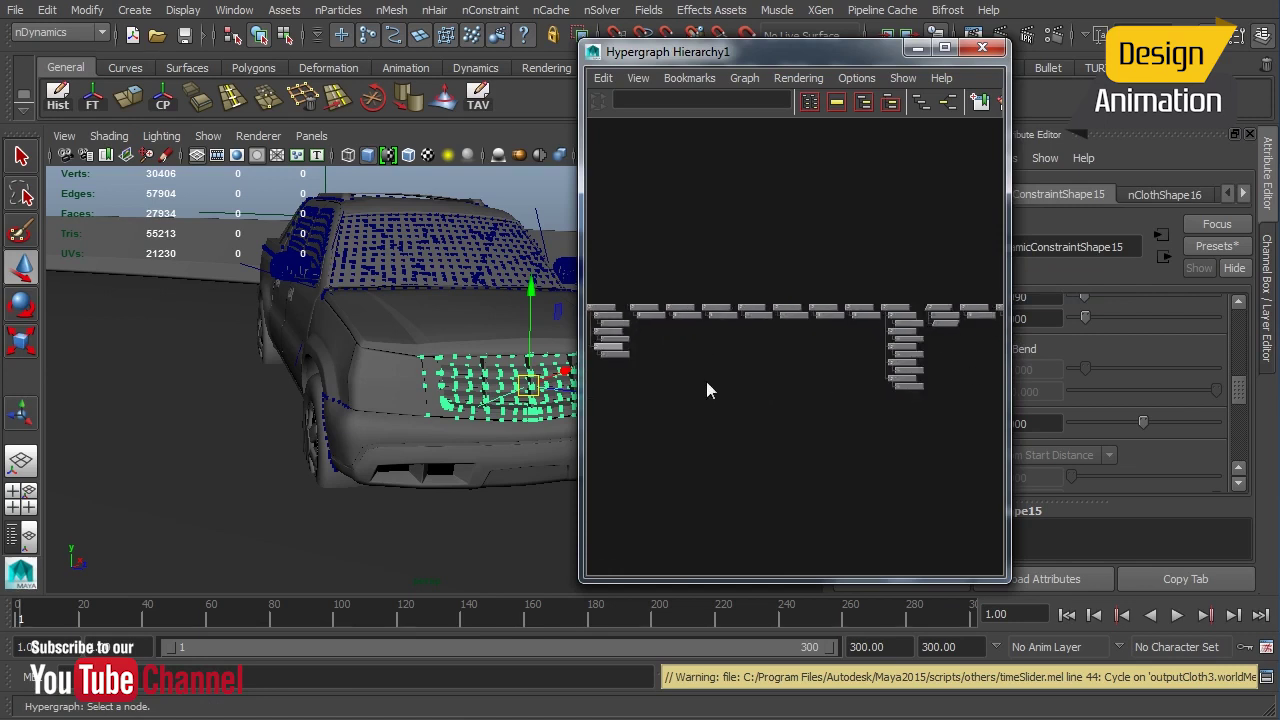
{"action": "scroll", "coordinate": [850, 400], "scroll_direction": "up", "scroll_amount": 4}
{"action": "scroll", "coordinate": [850, 405], "scroll_direction": "up", "scroll_amount": 3}
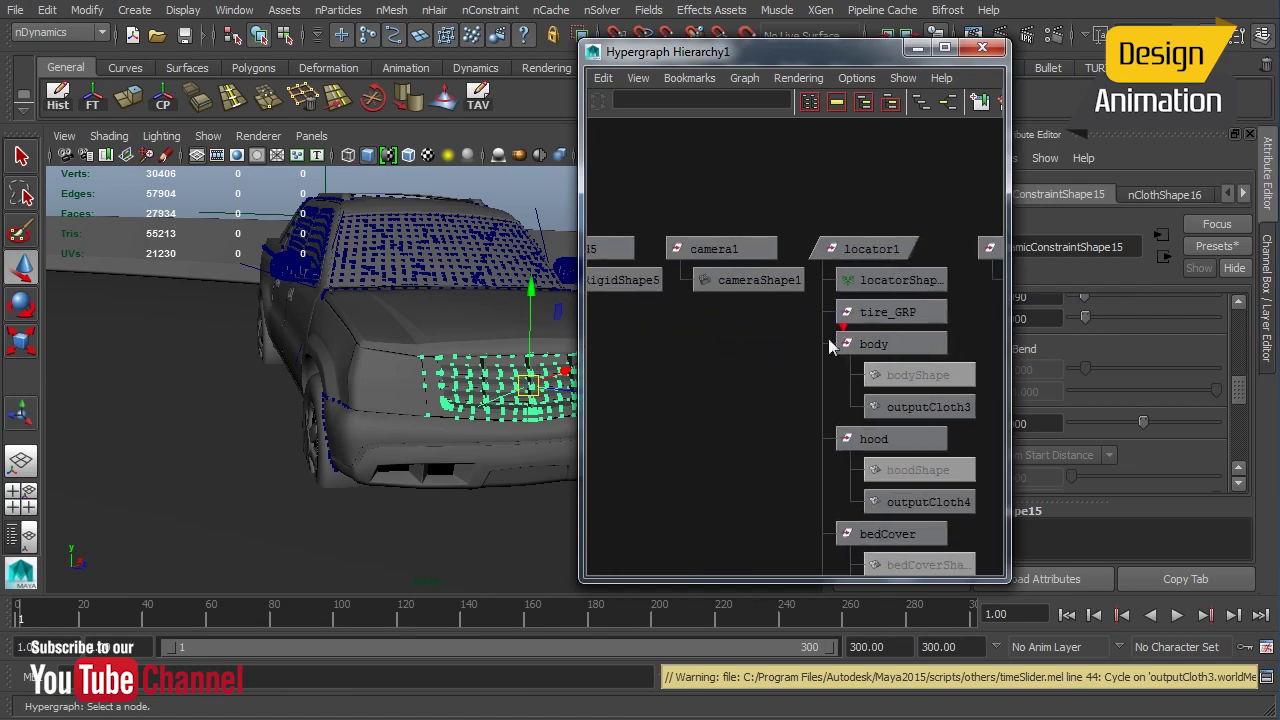
{"action": "left_click", "coordinate": [877, 253]}
{"action": "key", "text": "g"}
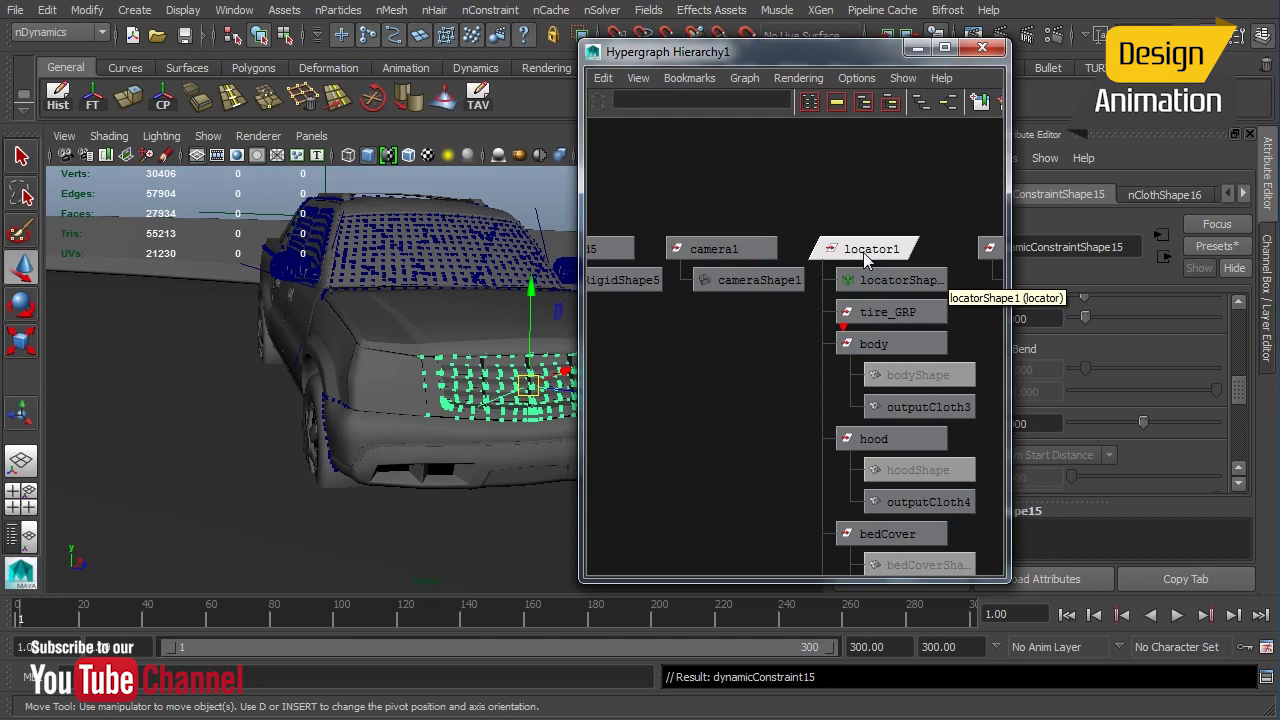
{"action": "left_click", "coordinate": [982, 47]}
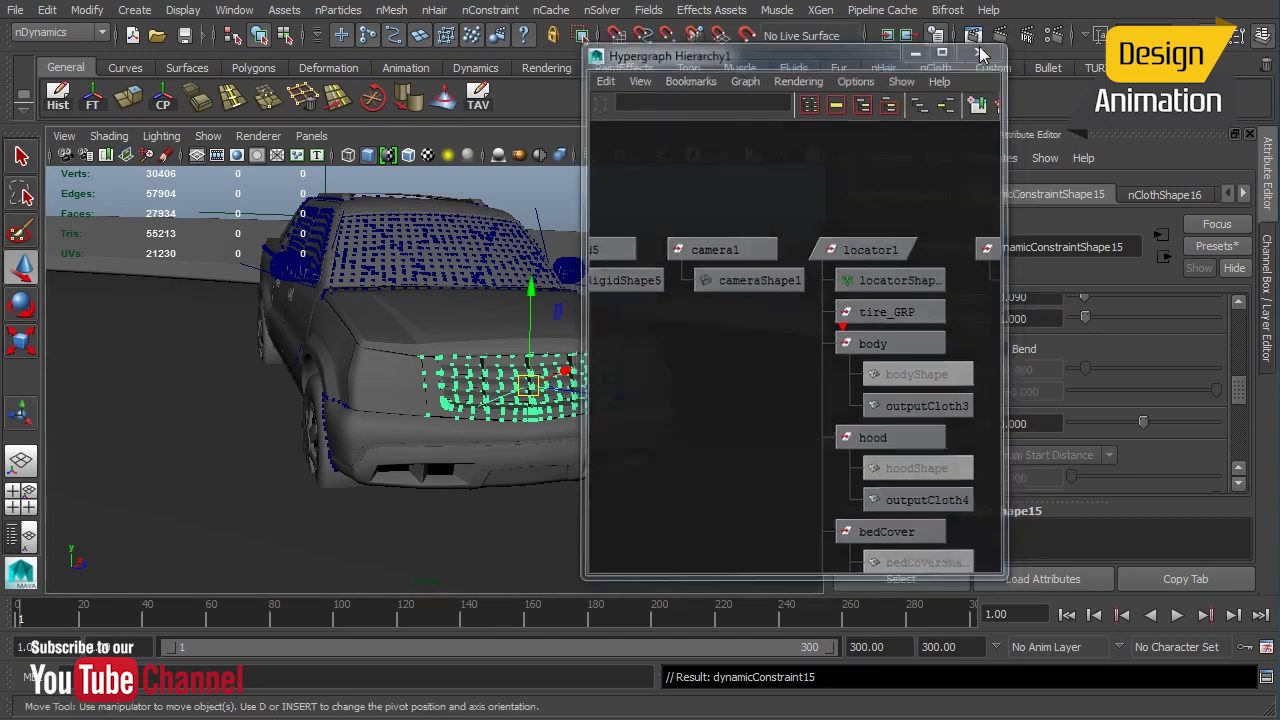
Replay the first frames to check that the grill follows the truck, stop playback and rewind to frame 1
{"action": "left_click", "coordinate": [1177, 615]}
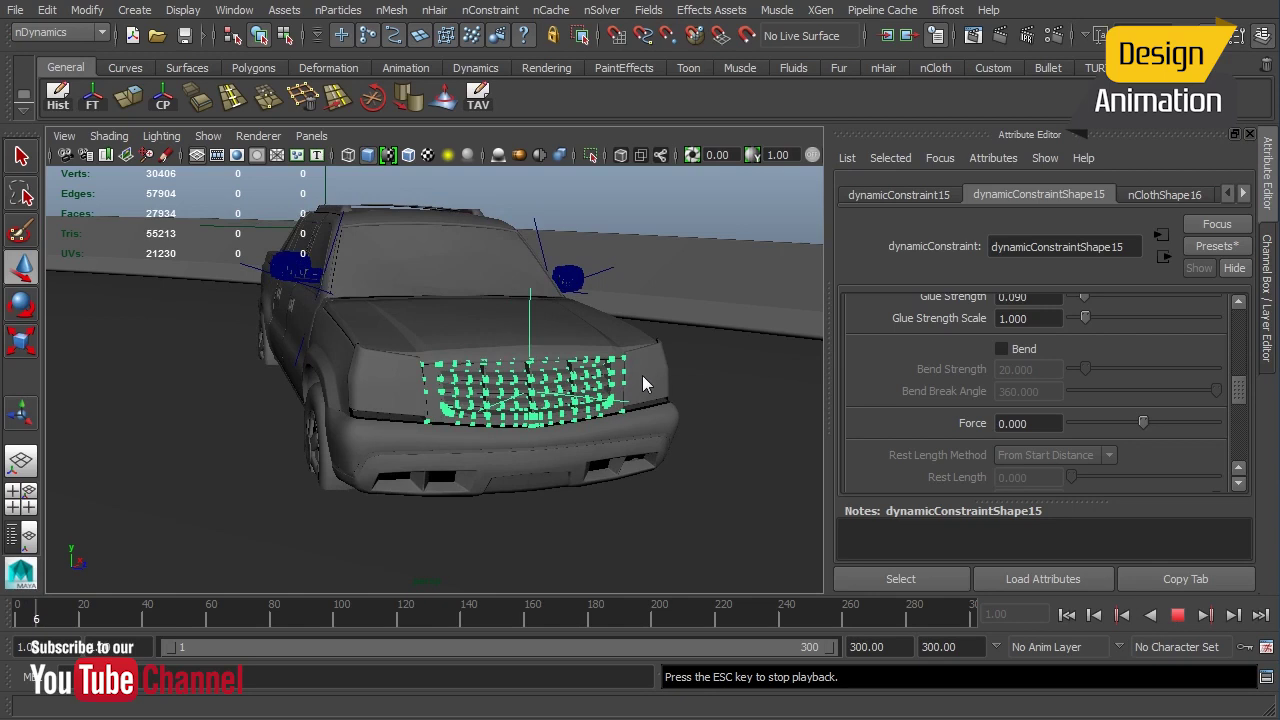
{"action": "key", "text": "Escape"}
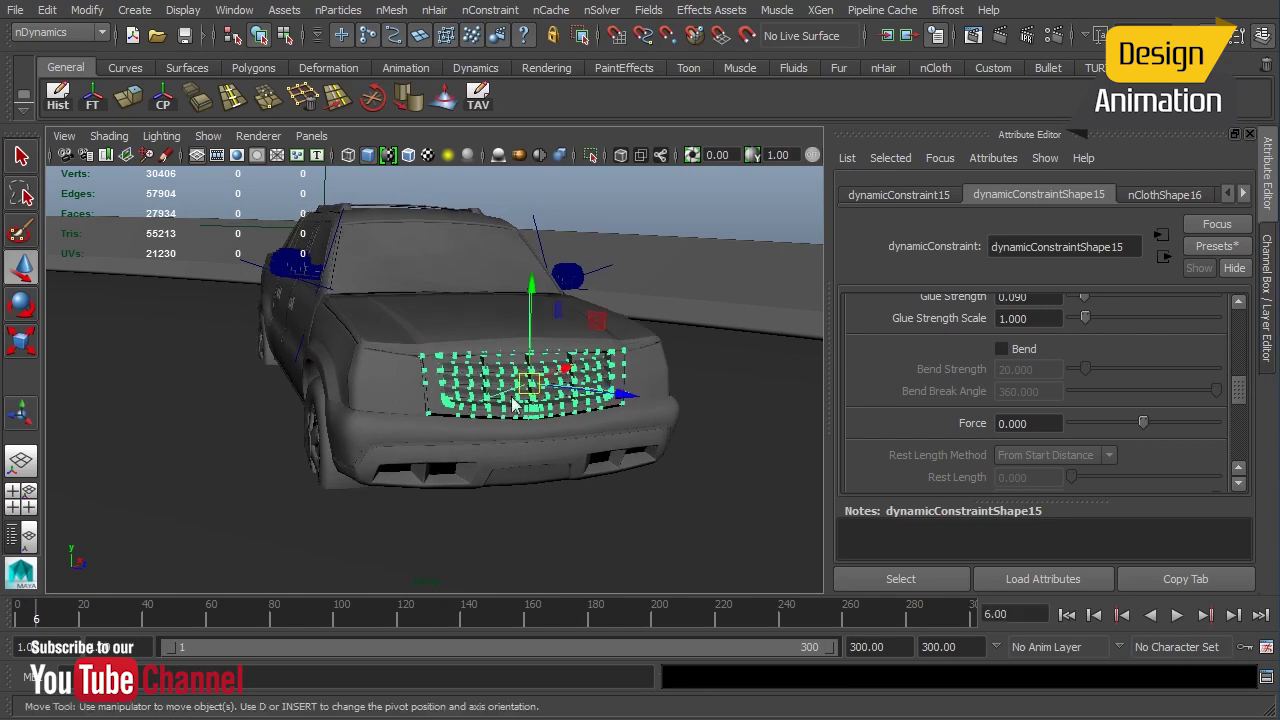
{"action": "left_click", "coordinate": [1072, 616]}
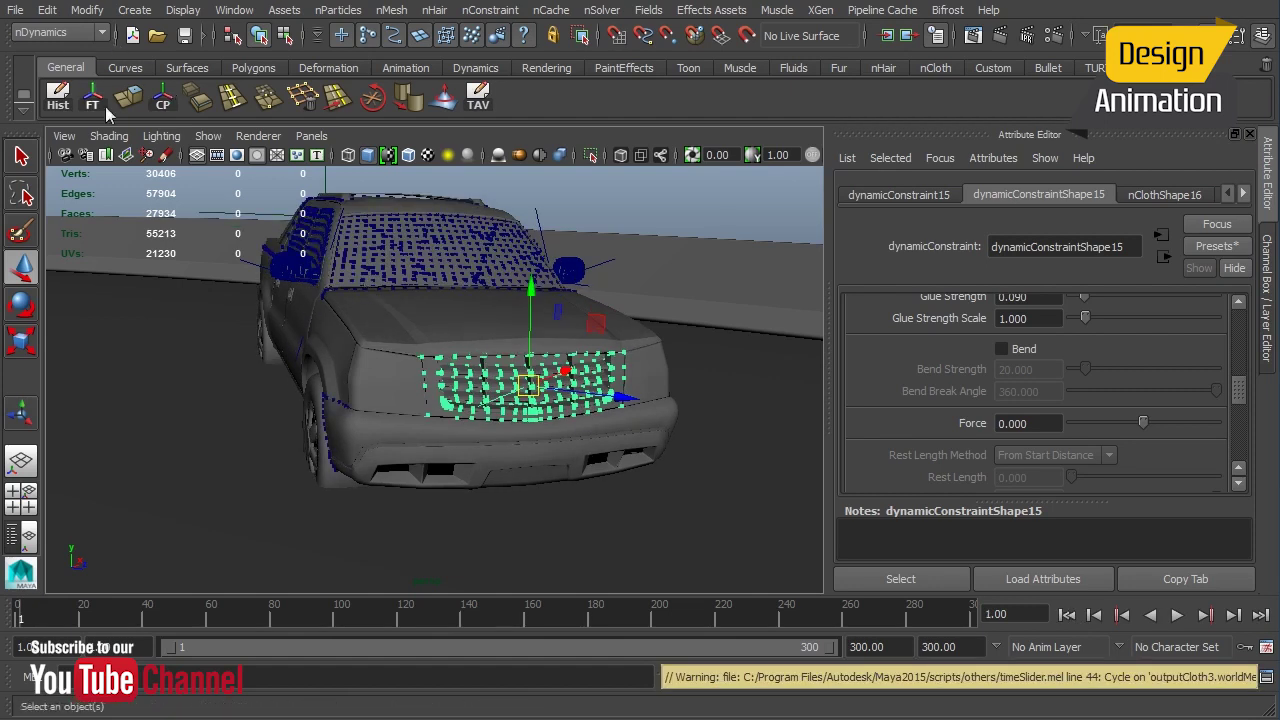
Open the scene breakaway_02.ma without saving the changes to the current scene
{"action": "left_click", "coordinate": [14, 12]}
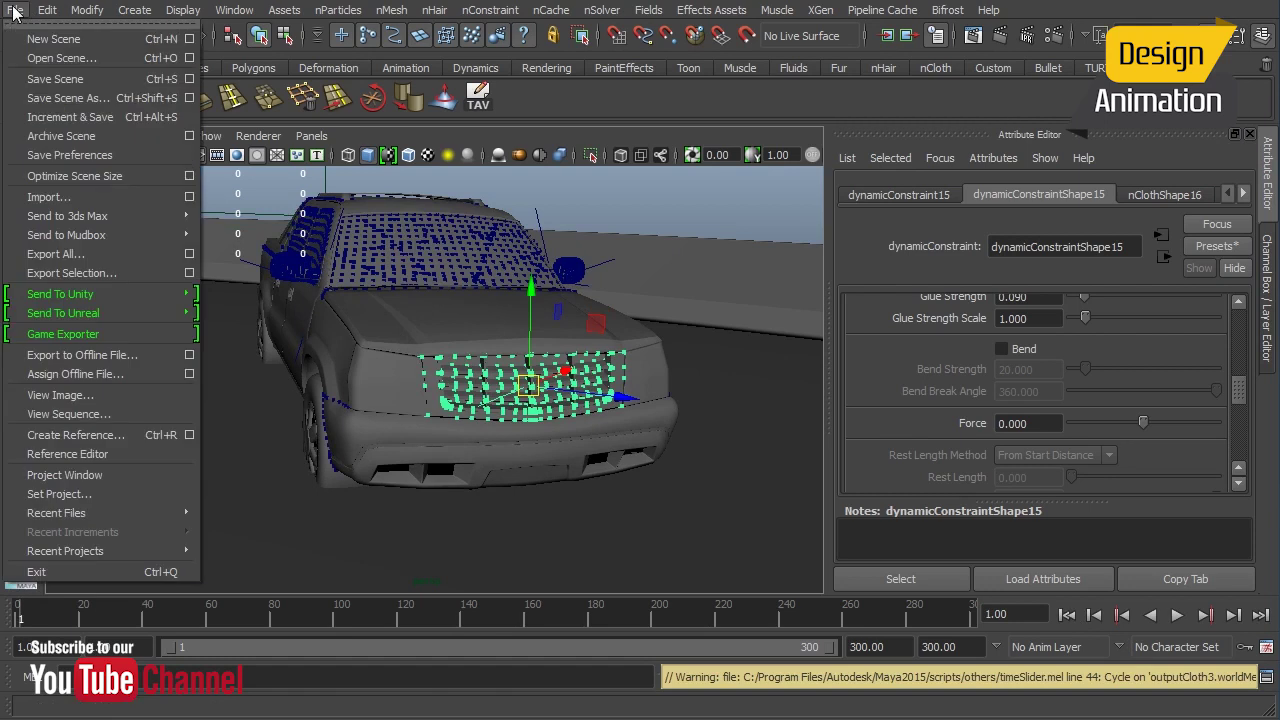
{"action": "left_click", "coordinate": [62, 58]}
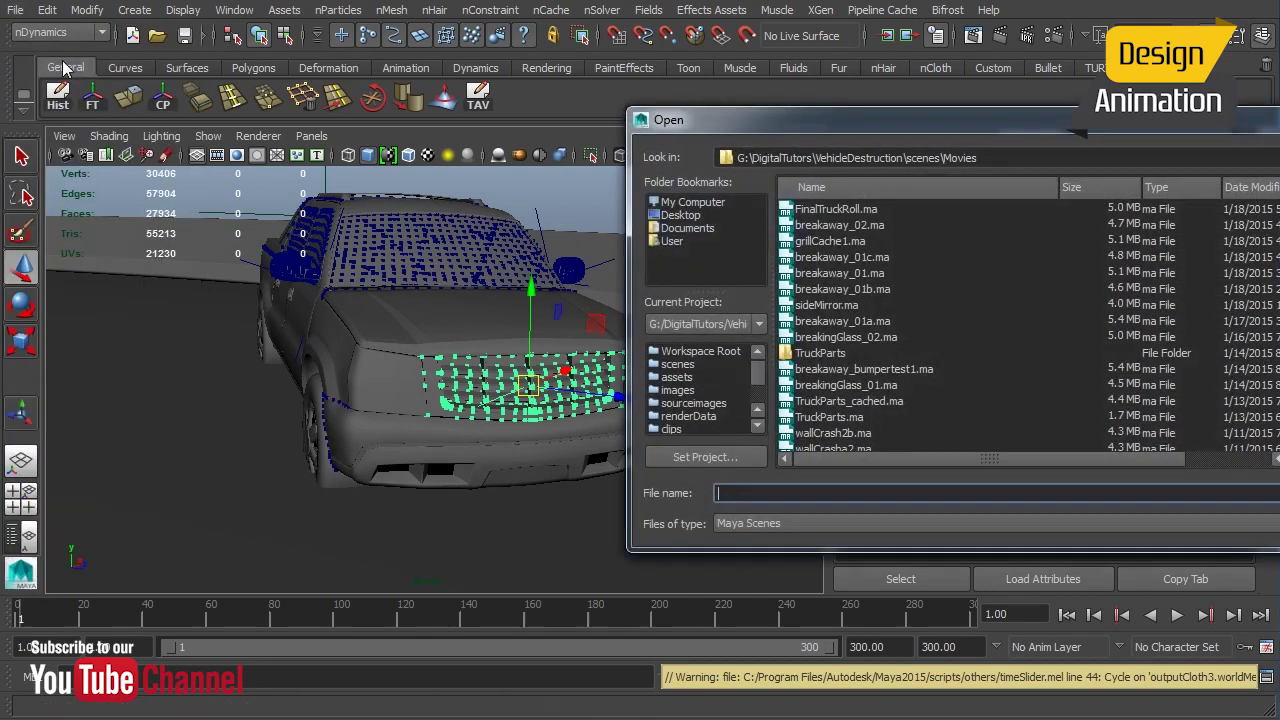
{"action": "double_click", "coordinate": [846, 228]}
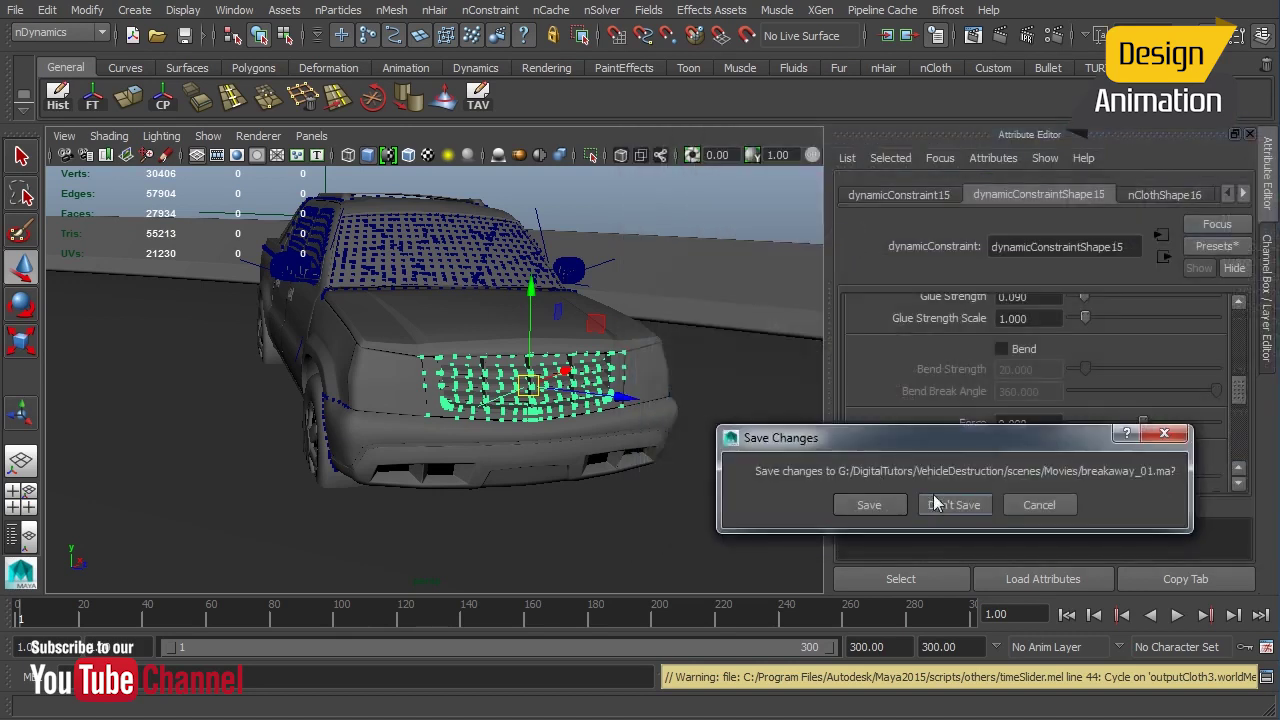
{"action": "left_click", "coordinate": [935, 504]}
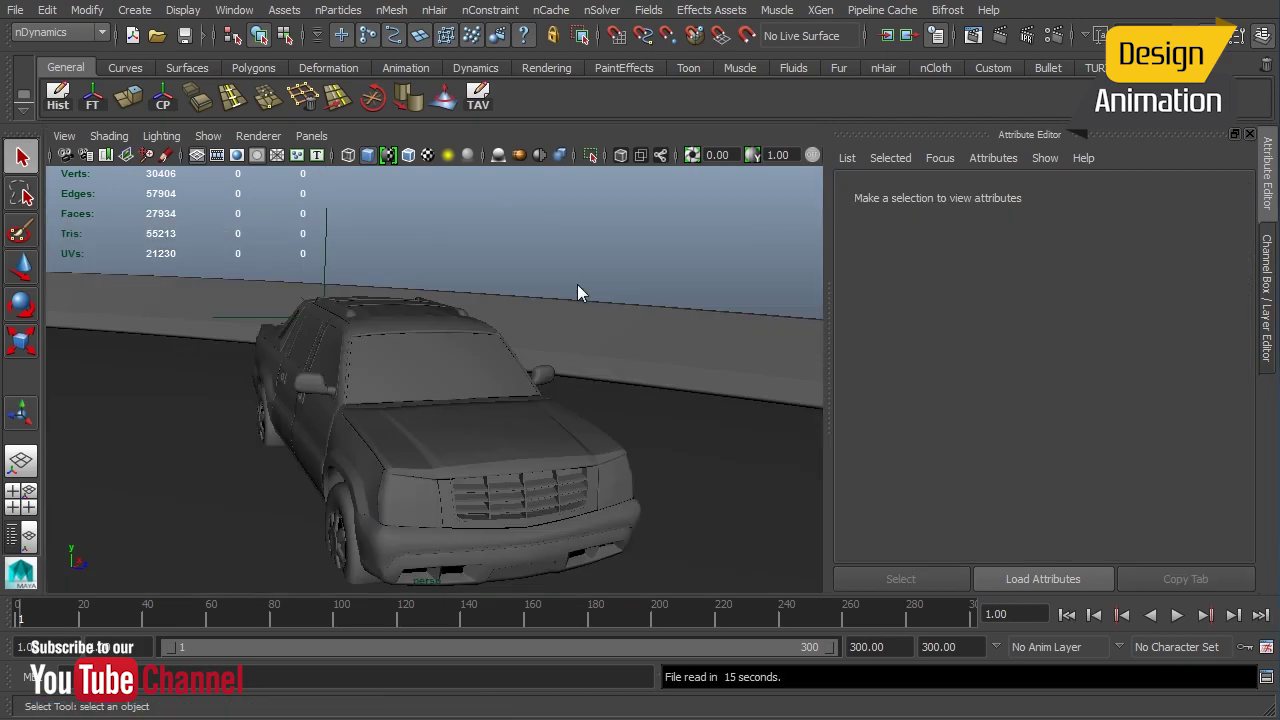
Turn on the display of Dynamic Constraints in the perspective viewport
{"action": "left_click_drag", "start_coordinate": [573, 322], "coordinate": [396, 329], "text": "alt"}
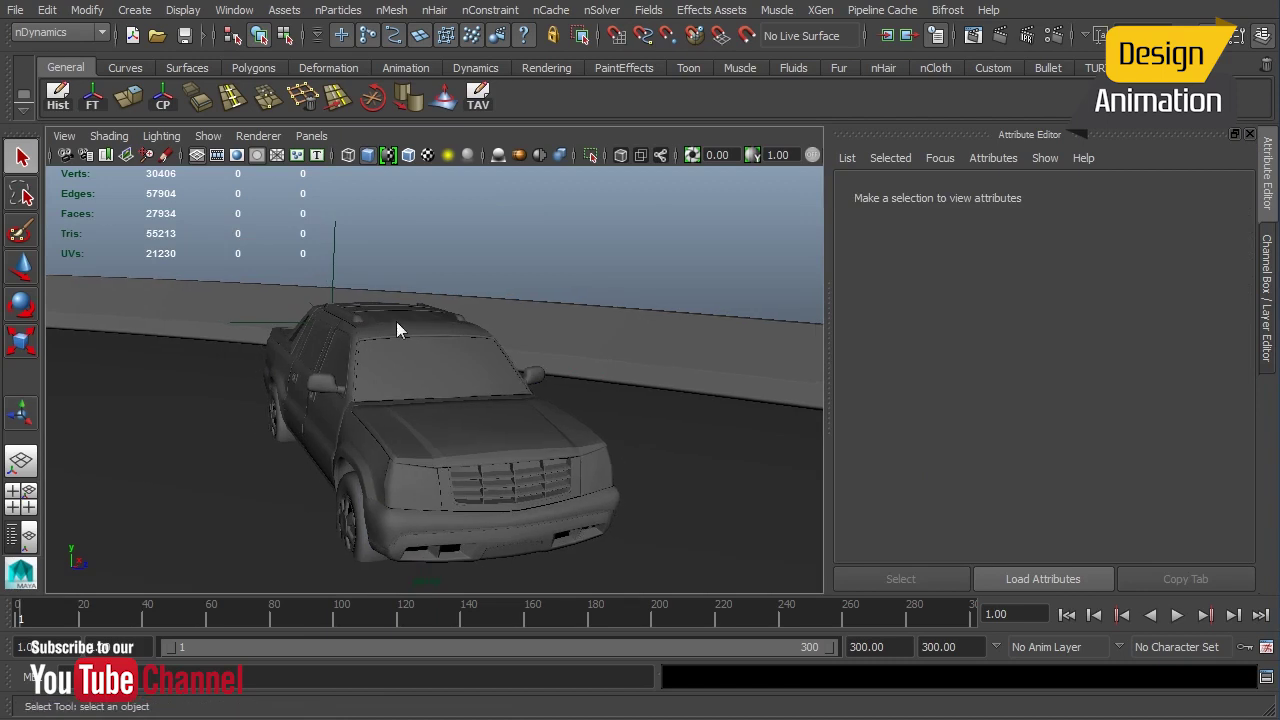
{"action": "left_click", "coordinate": [209, 136]}
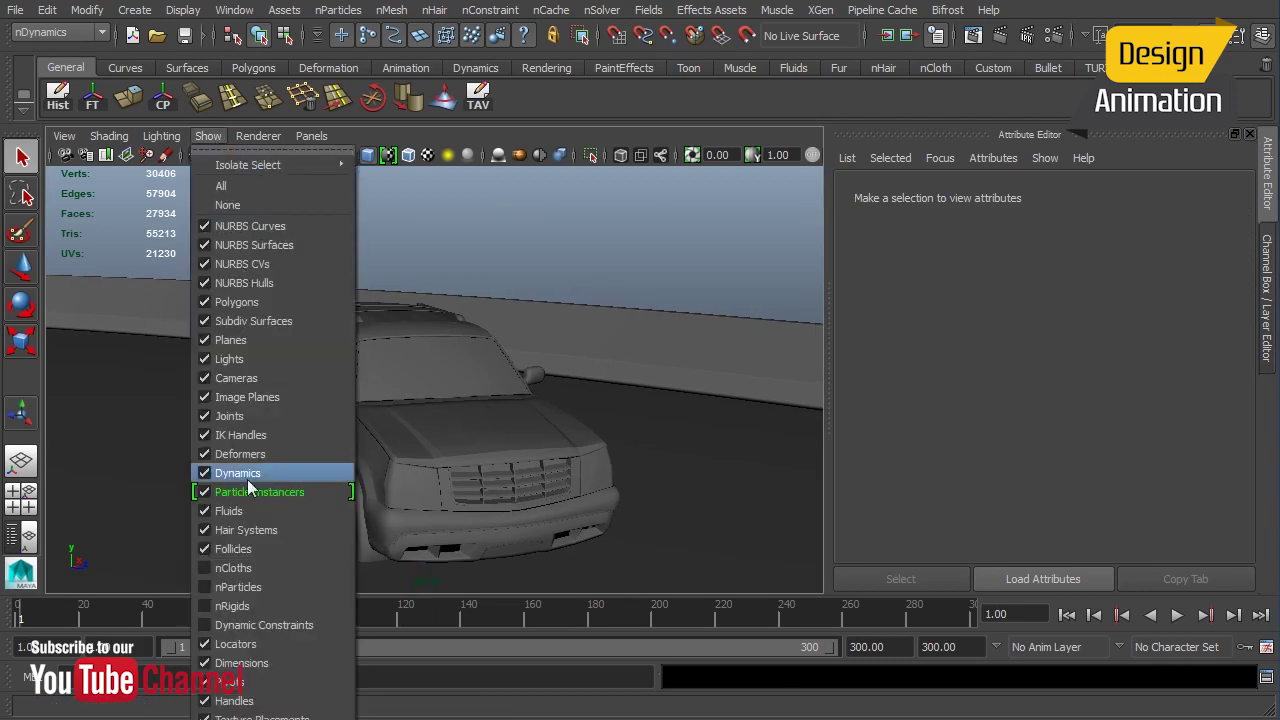
{"action": "left_click", "coordinate": [255, 625]}
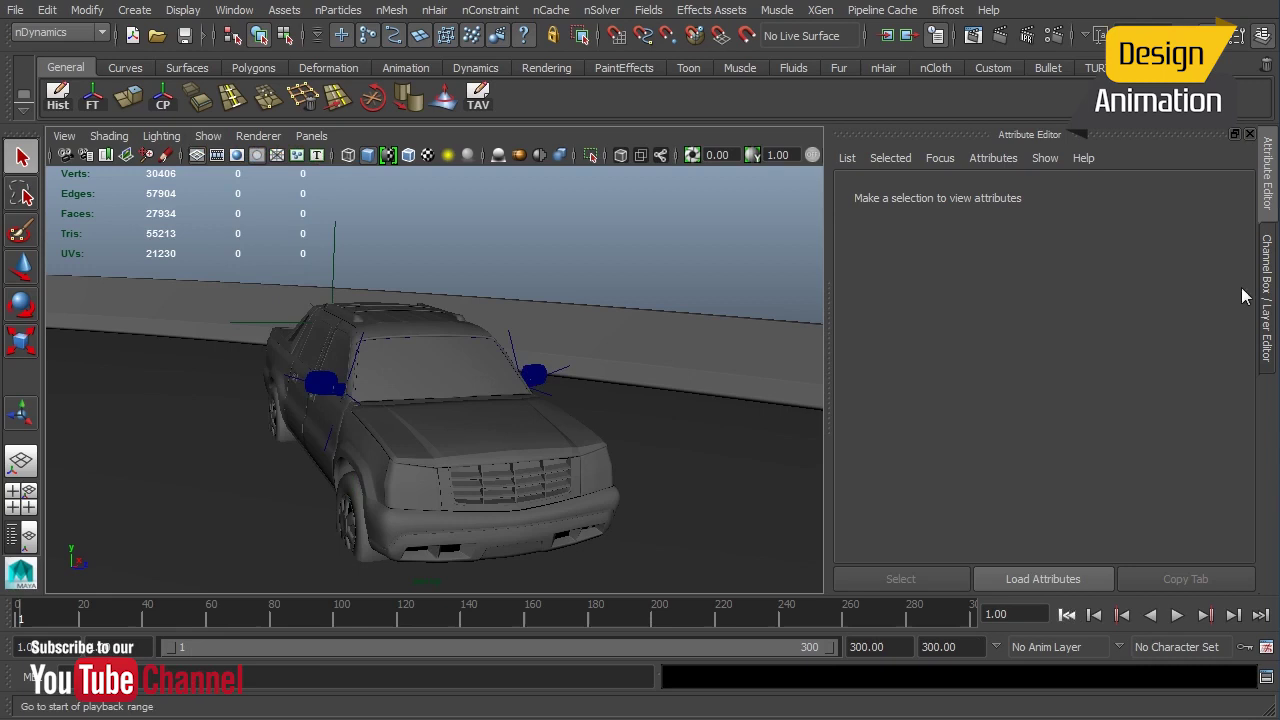
Select the front grill and examine its nucleus1 solver, gravity and wind attributes
{"action": "left_click", "coordinate": [1268, 256]}
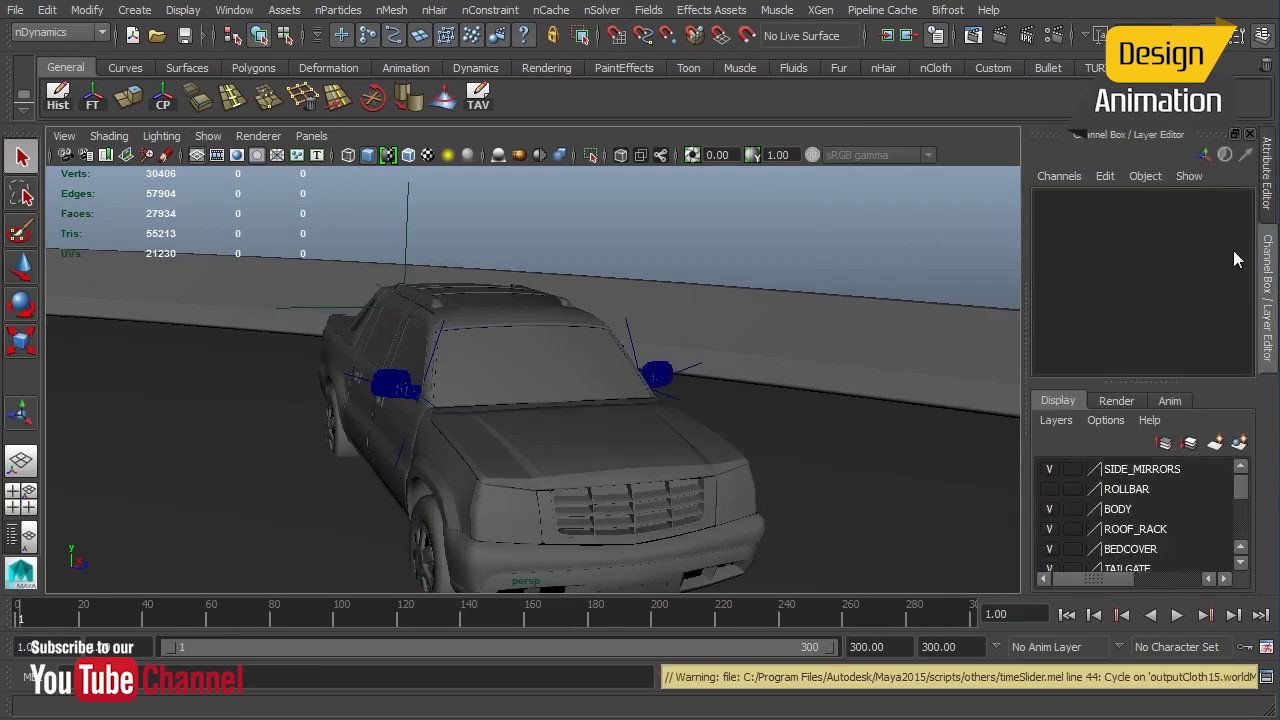
{"action": "left_click", "coordinate": [1267, 172]}
{"action": "left_click", "coordinate": [529, 488]}
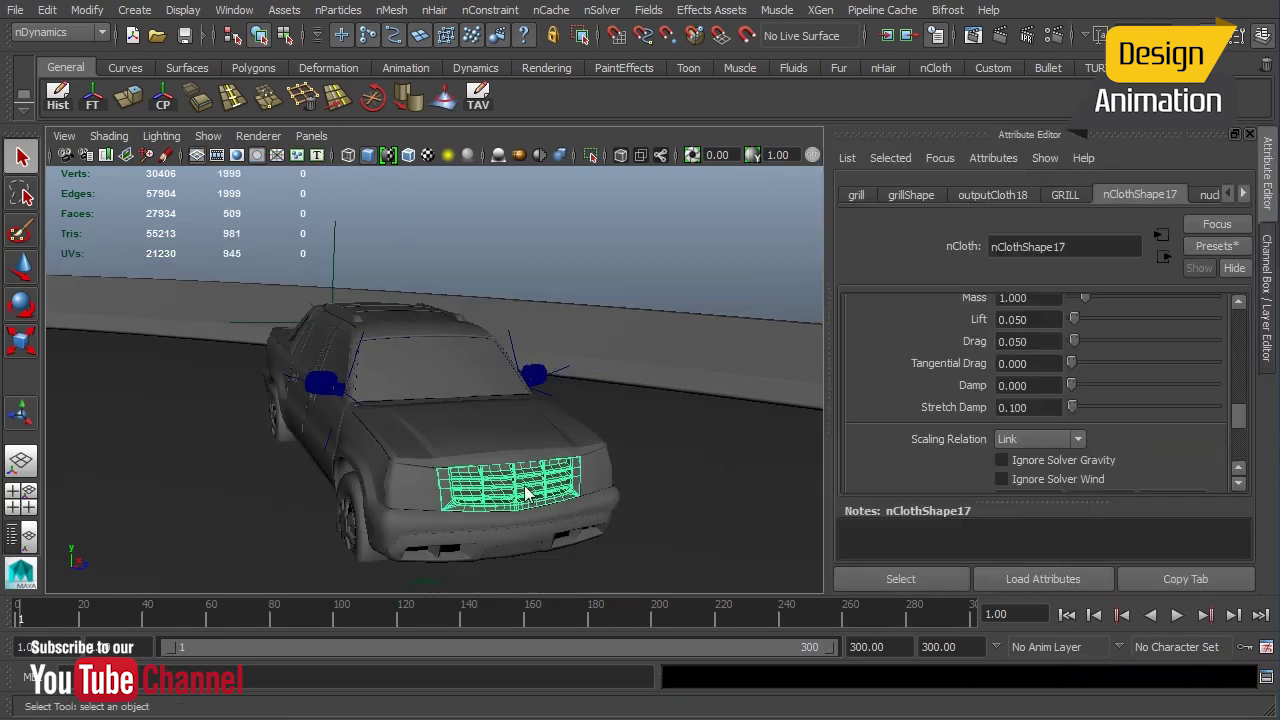
{"action": "left_click", "coordinate": [1208, 194]}
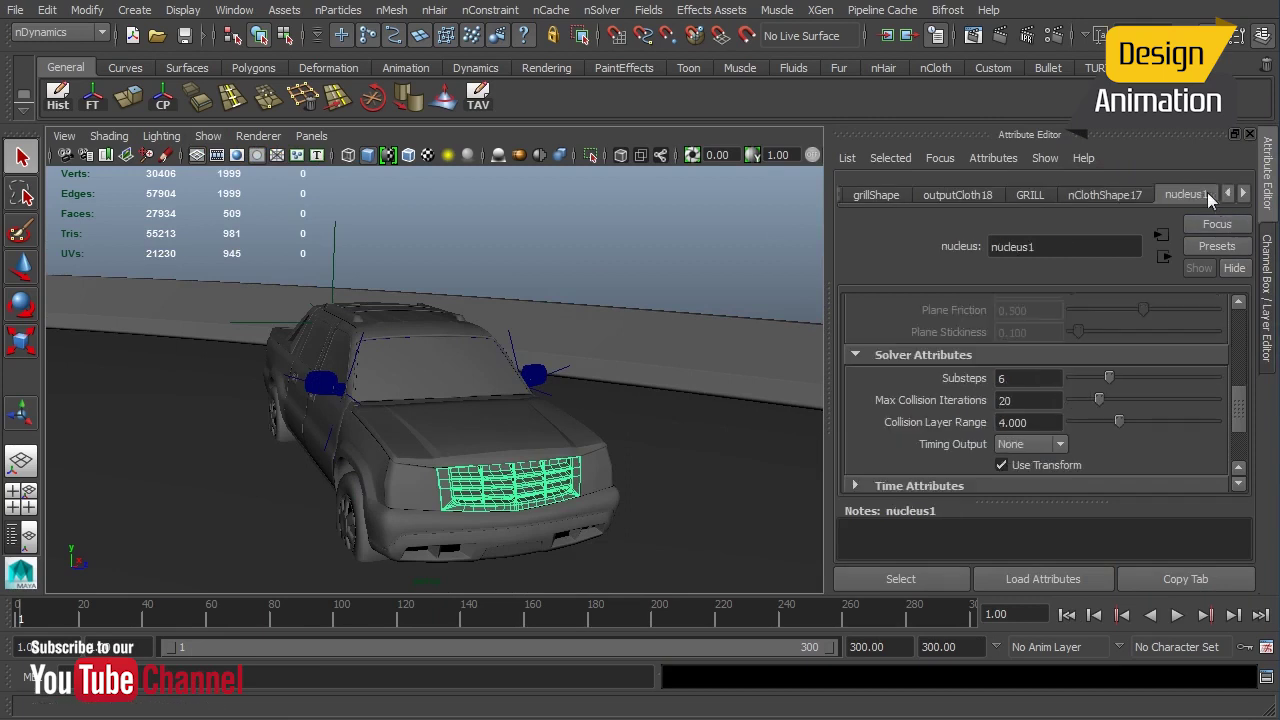
{"action": "left_click", "coordinate": [1238, 328]}
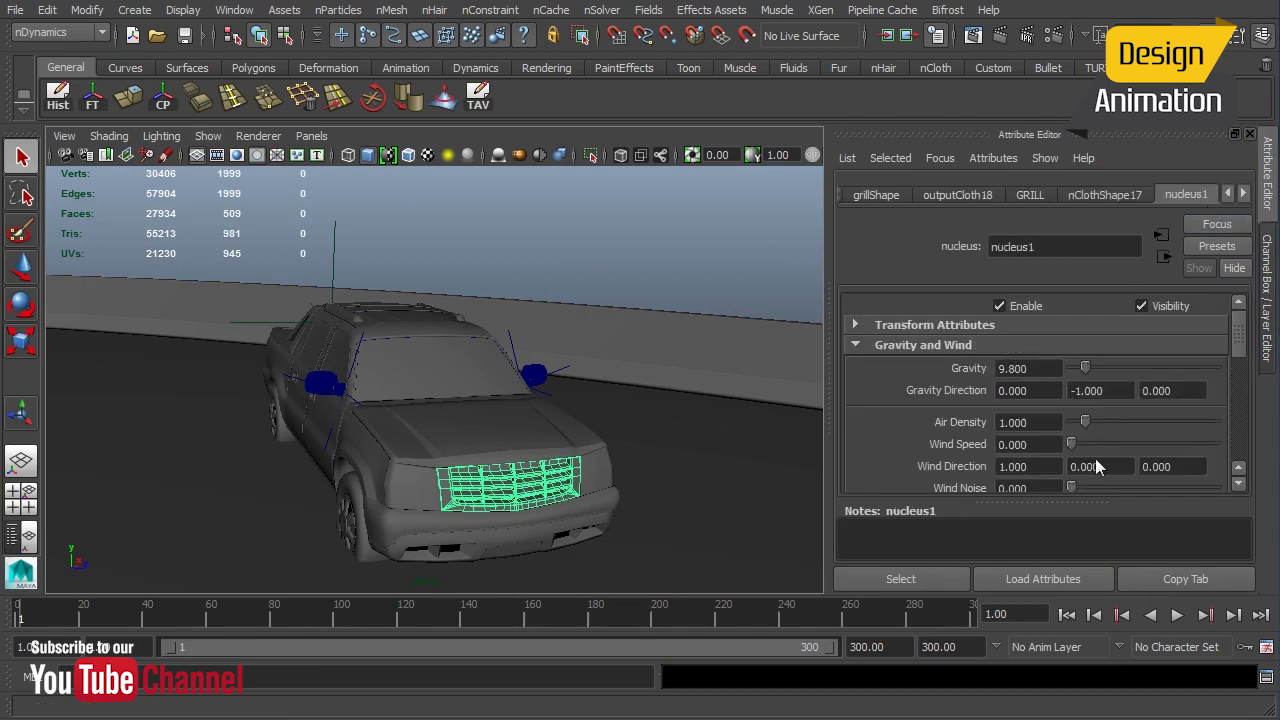
Deselect the grill and turn off the display of Dynamic Constraints in the perspective viewport
{"action": "left_click", "coordinate": [648, 240]}
{"action": "left_click", "coordinate": [210, 137]}
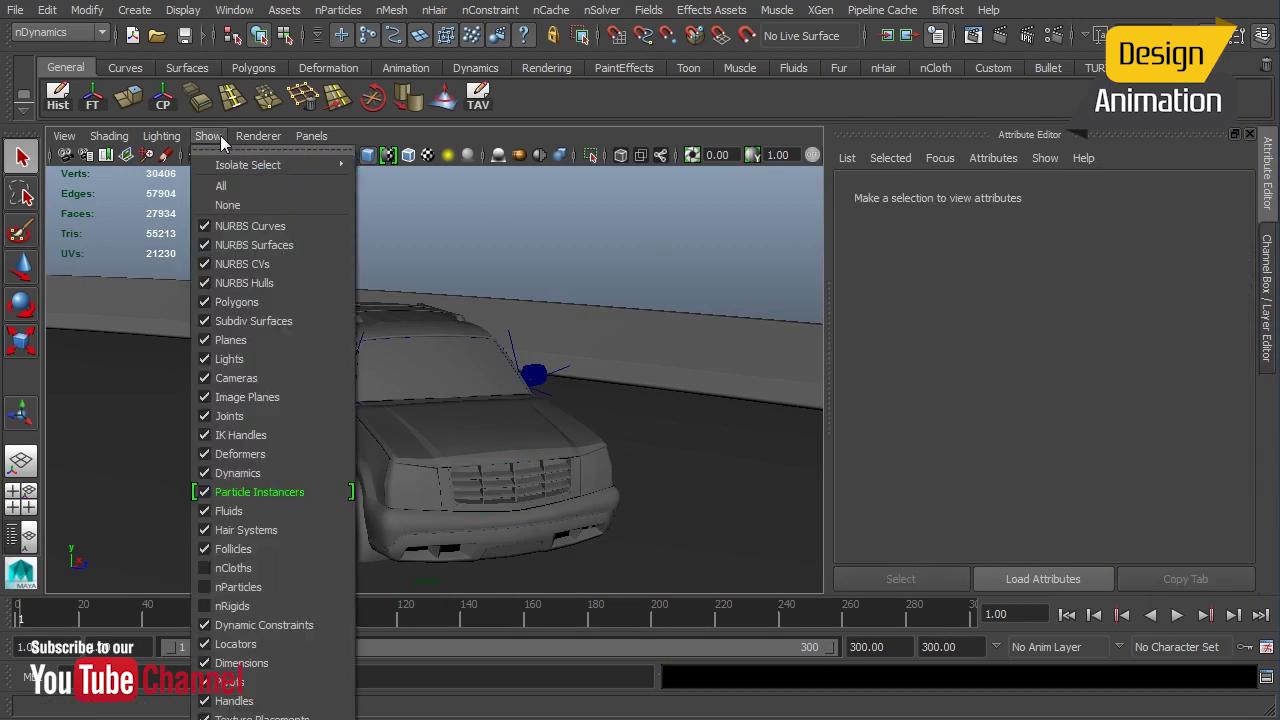
{"action": "left_click", "coordinate": [277, 621]}
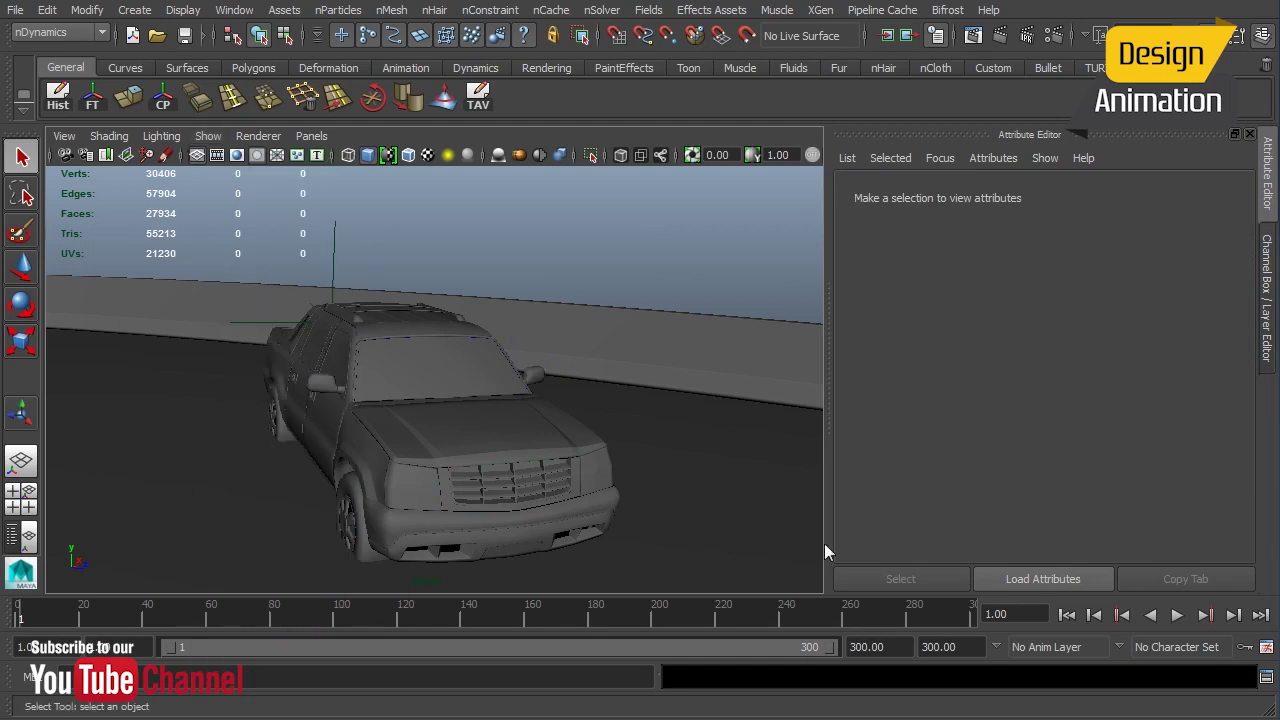
Select the driver's headlight, play the simulation to about frame 36 to watch the truck's parts, and stop playback
{"action": "left_click", "coordinate": [602, 478]}
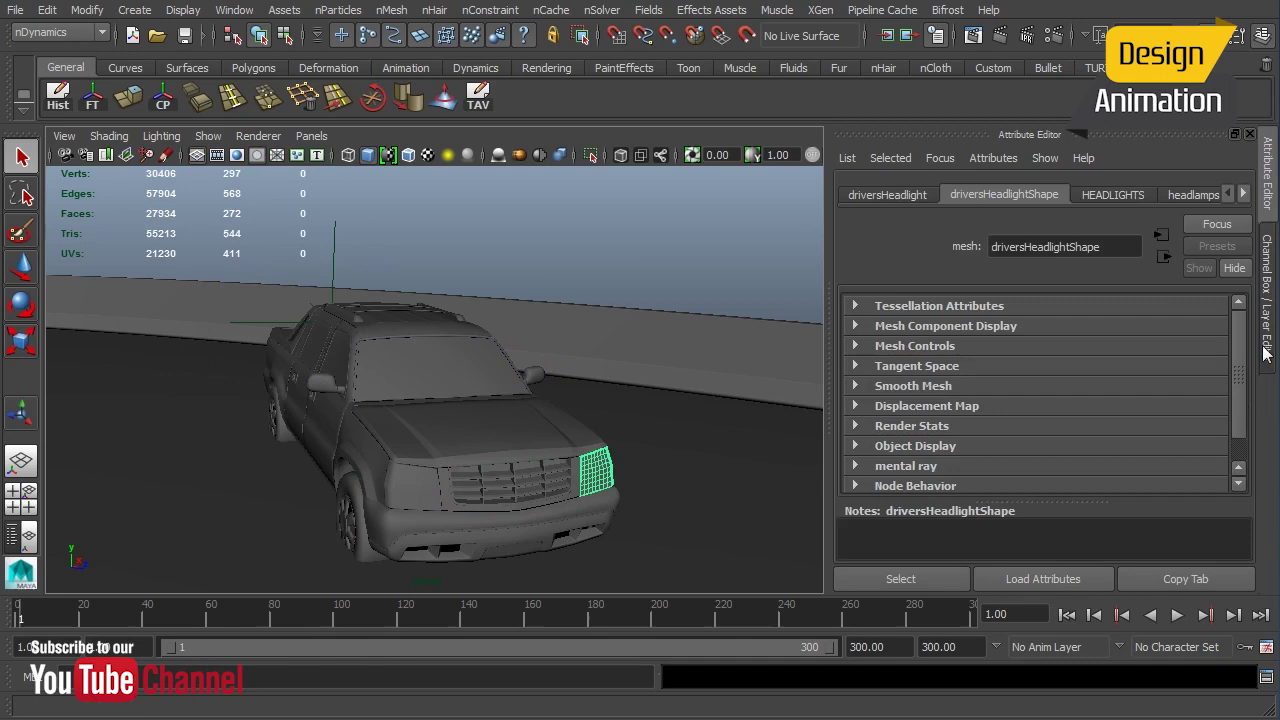
{"action": "left_click", "coordinate": [1177, 615]}
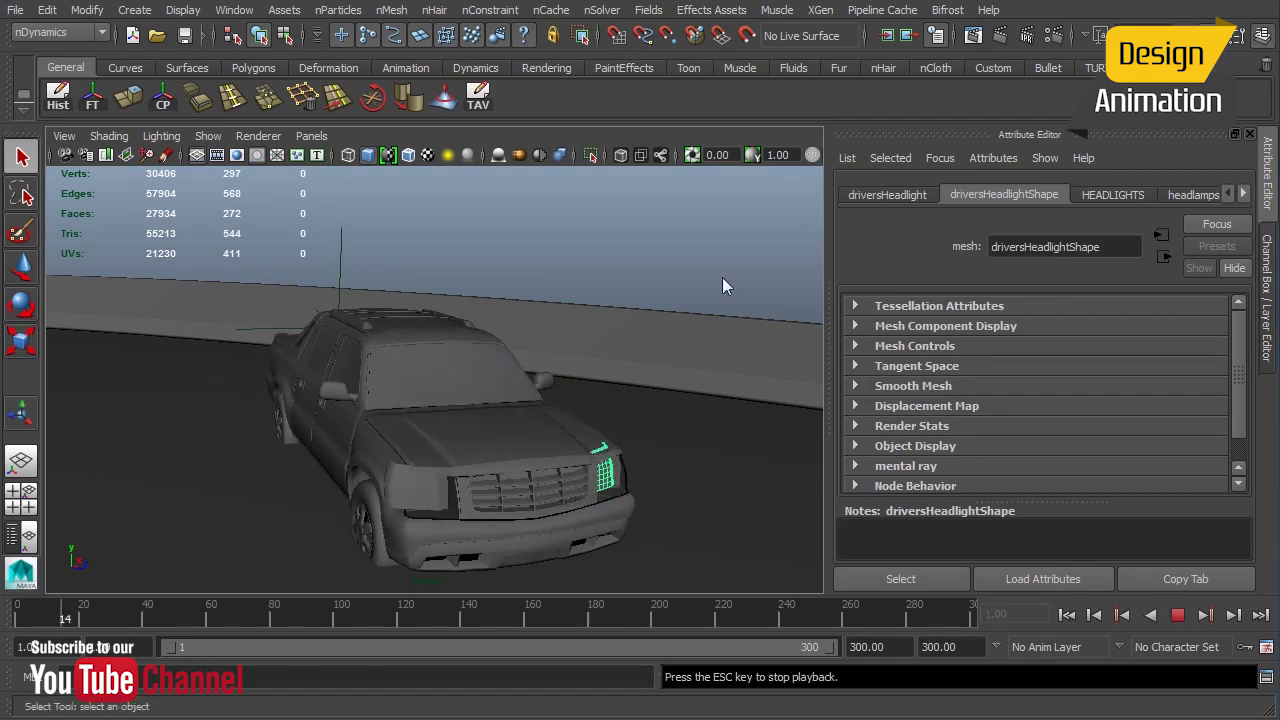
{"action": "left_click", "coordinate": [1177, 615]}
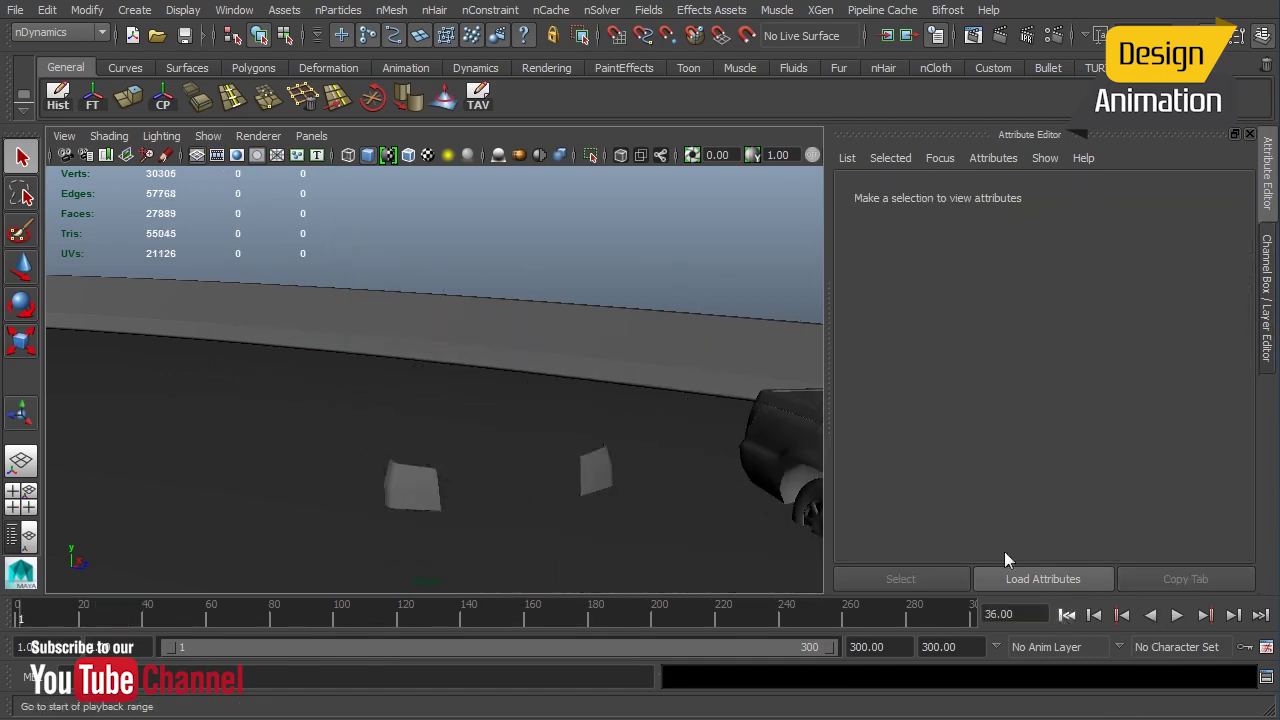
Switch the viewport to the perspective camera that follows the truck
{"action": "left_click", "coordinate": [313, 137]}
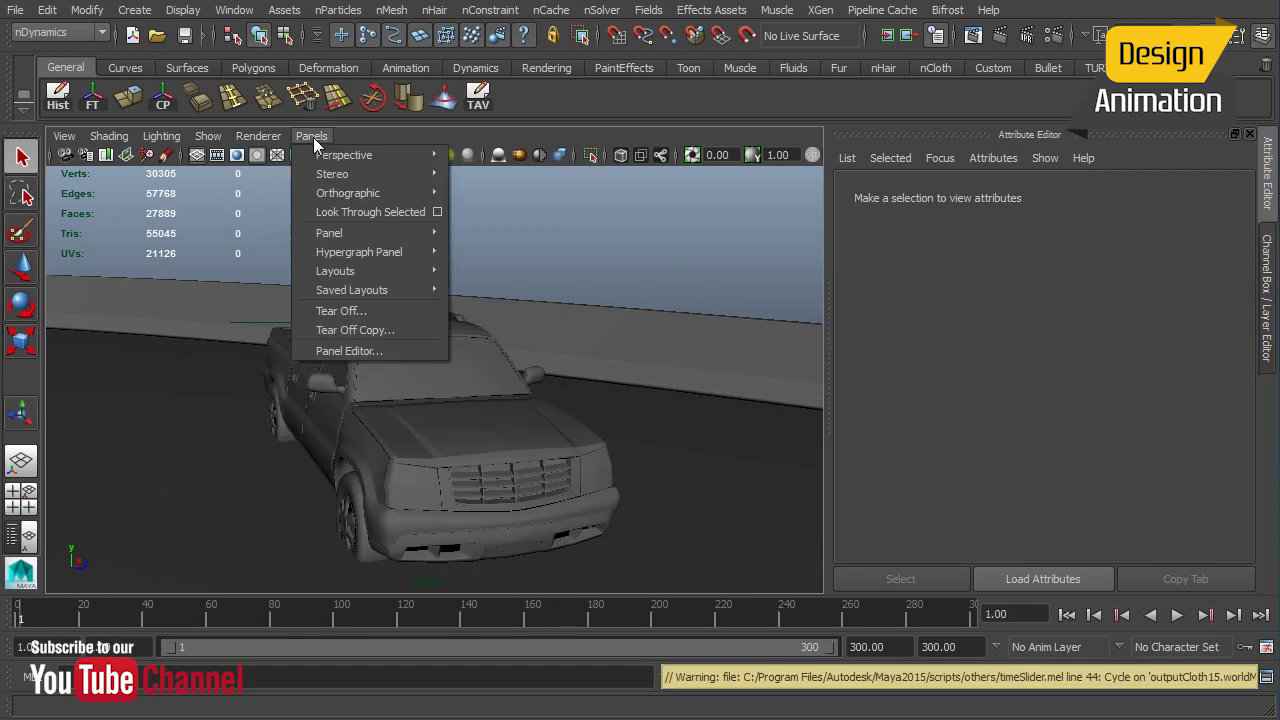
{"action": "mouse_move", "coordinate": [350, 155]}
{"action": "left_click", "coordinate": [505, 177]}
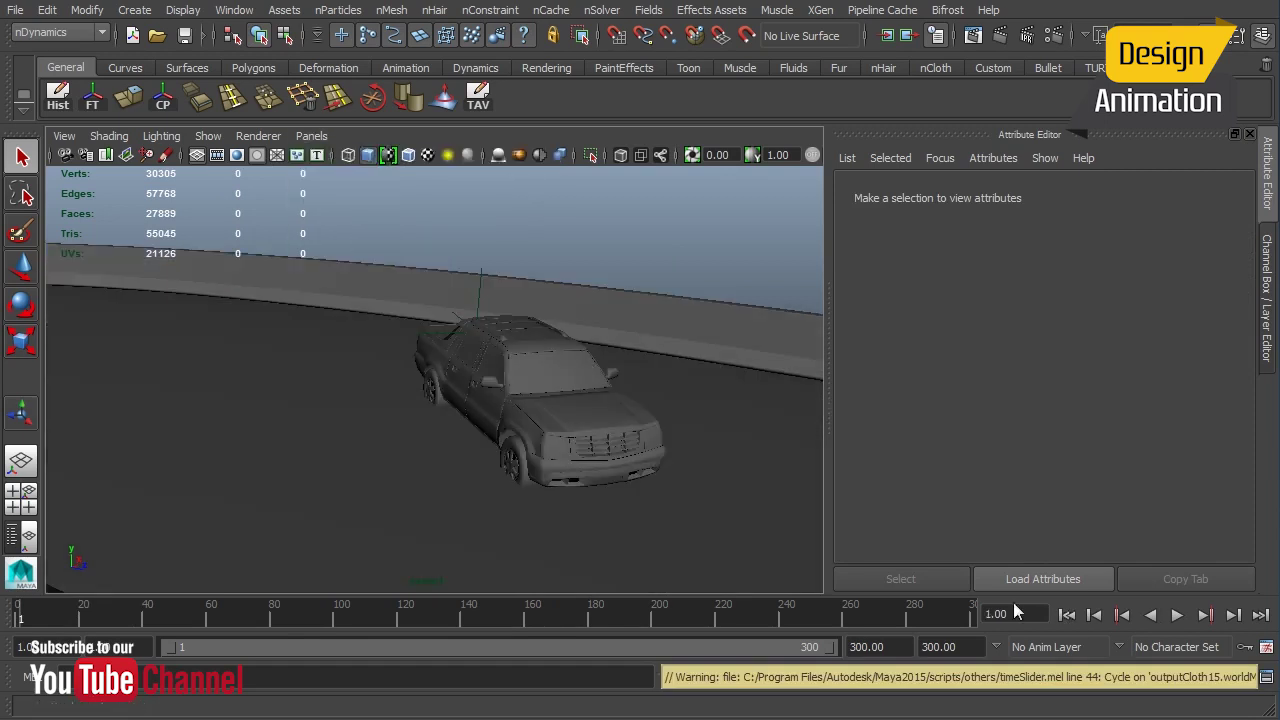
Play the first frames through the following camera, stop at frame 11 and rewind to frame 1
{"action": "left_click", "coordinate": [1177, 615]}
{"action": "left_click", "coordinate": [1177, 615]}
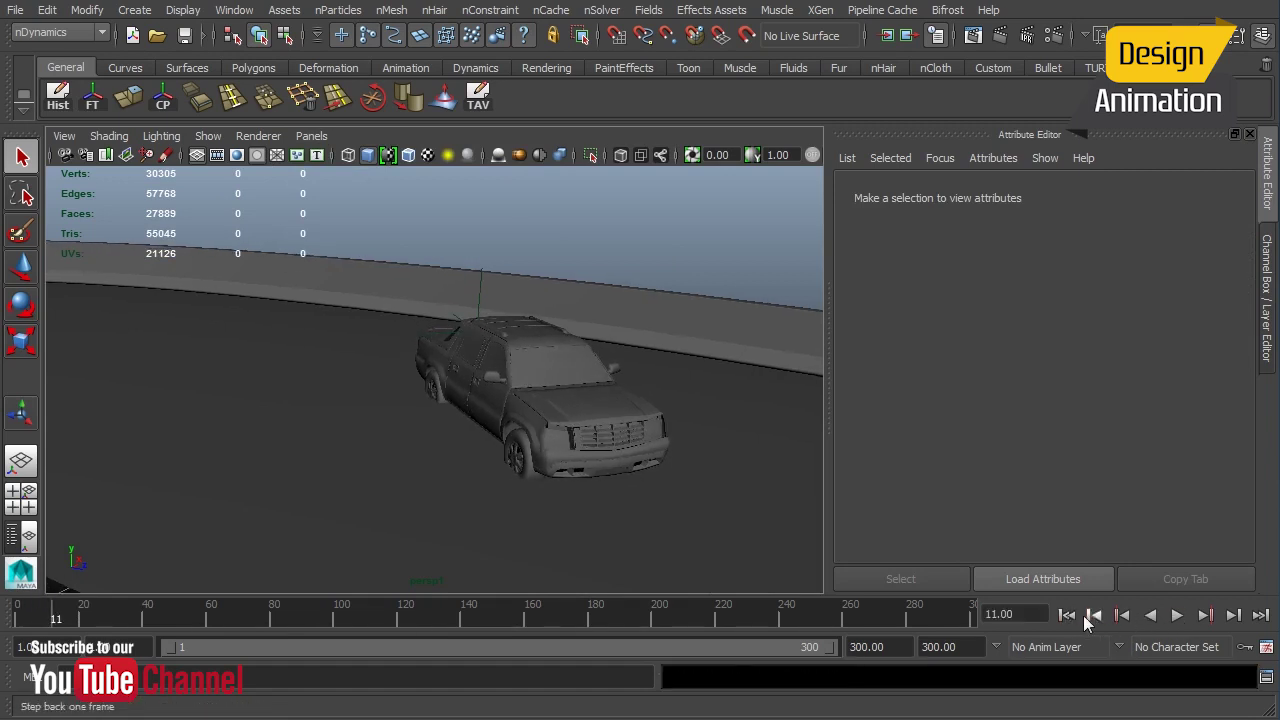
{"action": "key", "text": "alt+shift+v"}
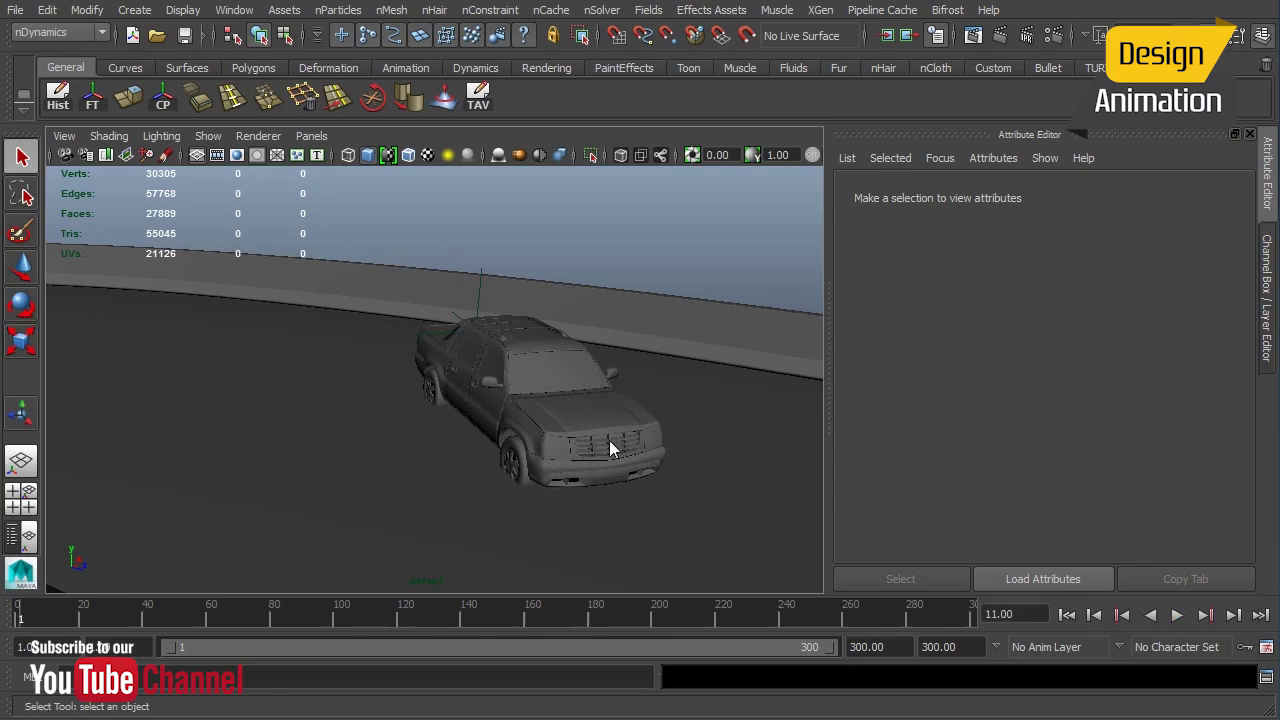
Select the grill and both side mirrors together and play the simulation to watch how they move with the truck
{"action": "left_click", "coordinate": [609, 441]}
{"action": "left_click", "coordinate": [609, 442]}
{"action": "left_click", "coordinate": [612, 371]}
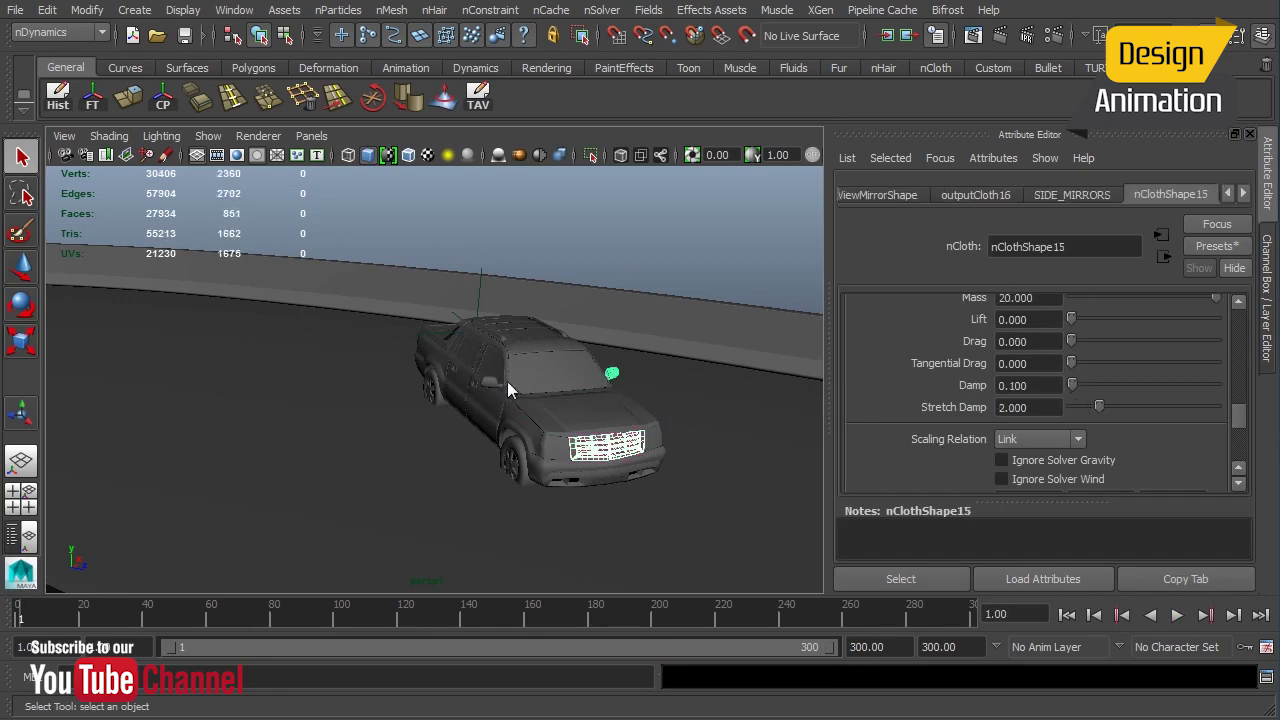
{"action": "left_click", "coordinate": [490, 382], "text": "shift"}
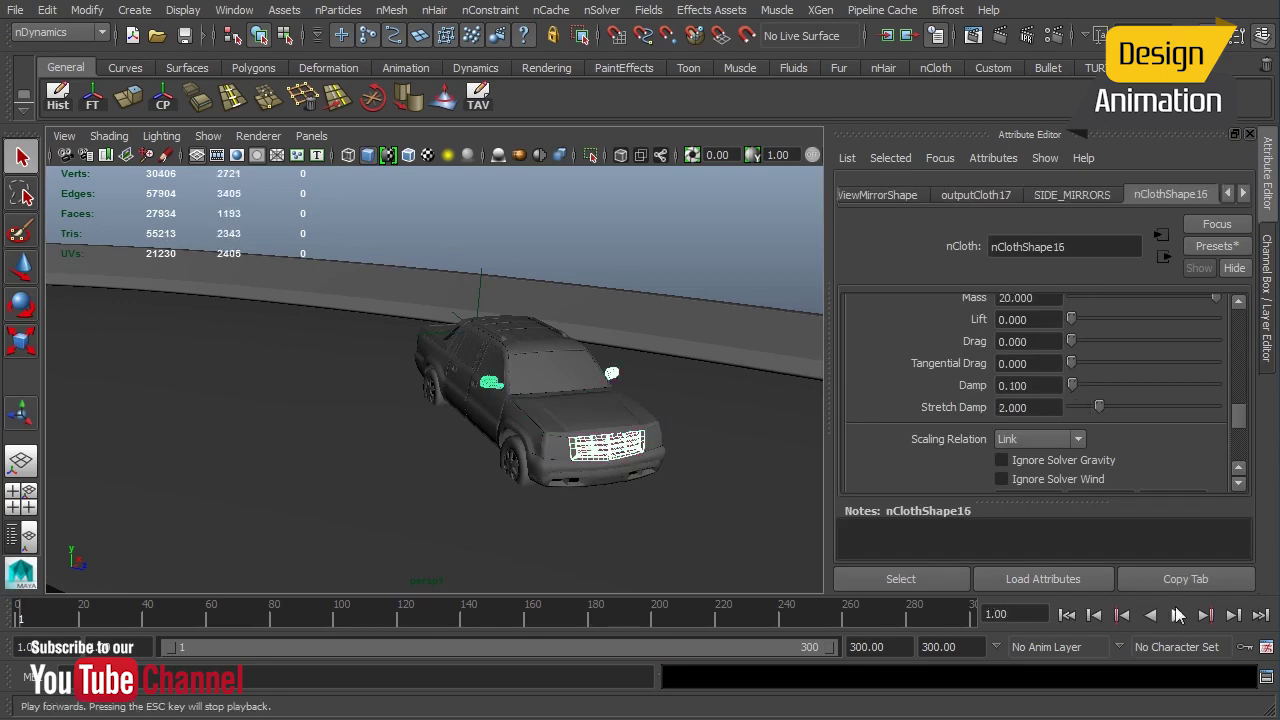
{"action": "left_click", "coordinate": [1177, 615]}
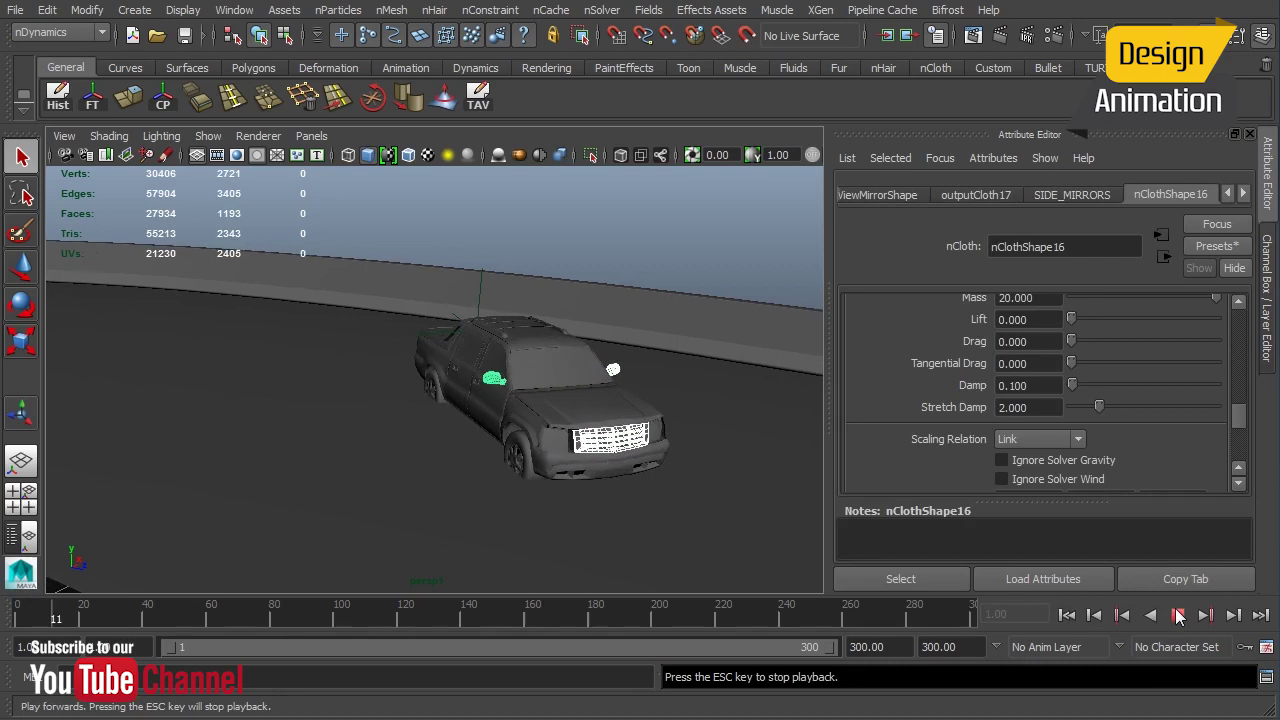